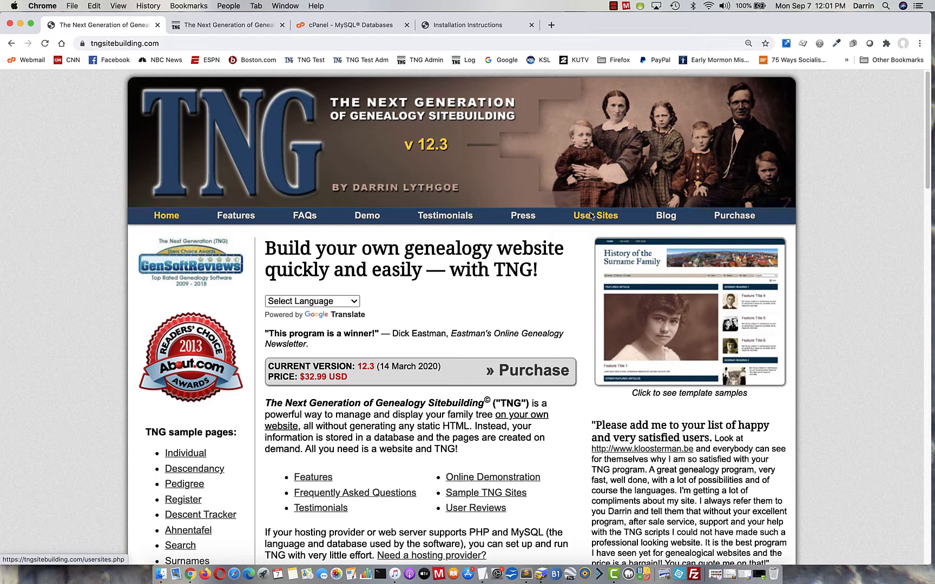
Step: Switch to the TNG 13 downloads page, highlight readme.html, and go to the Installation Instructions
left_click(242, 24)
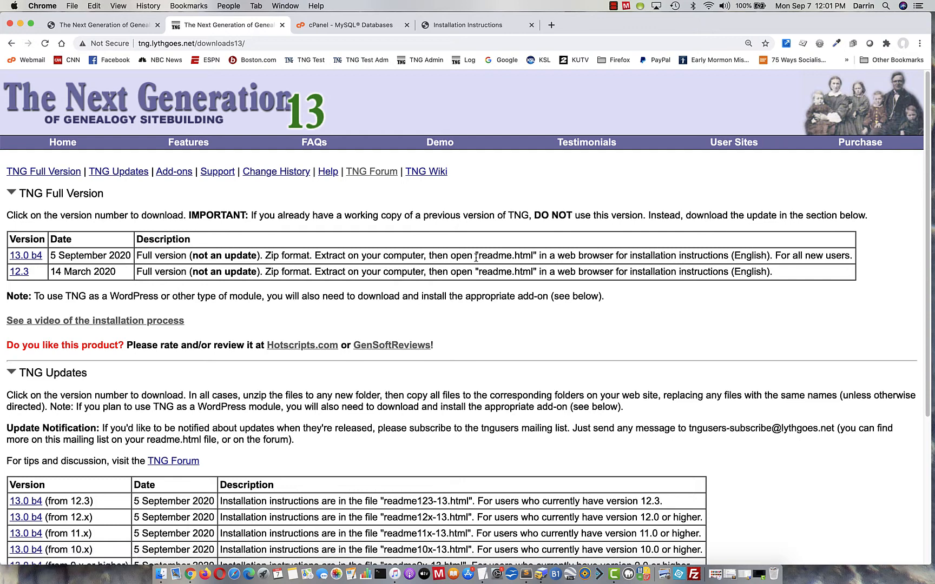
left_click_drag(476, 256, 535, 253)
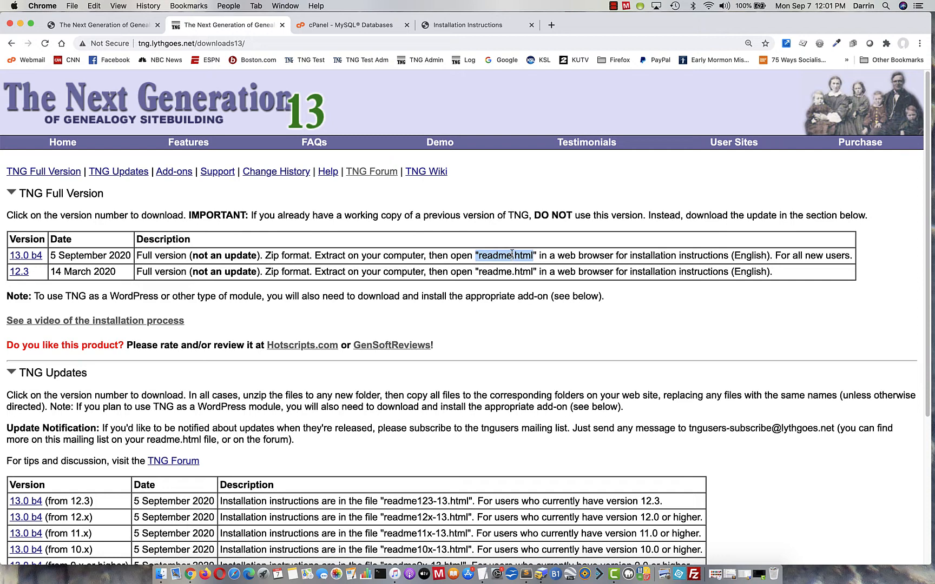
left_click(465, 26)
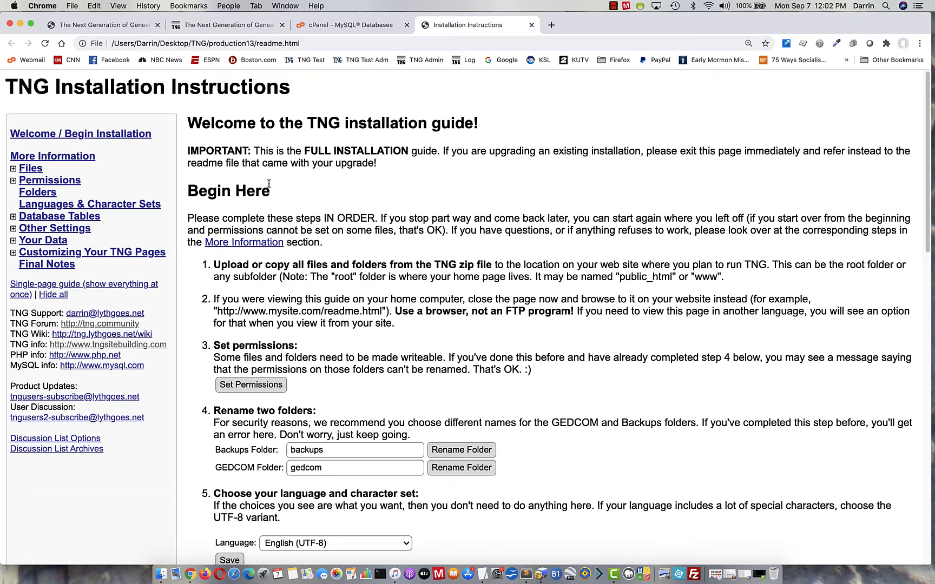
left_click_drag(270, 190, 193, 192)
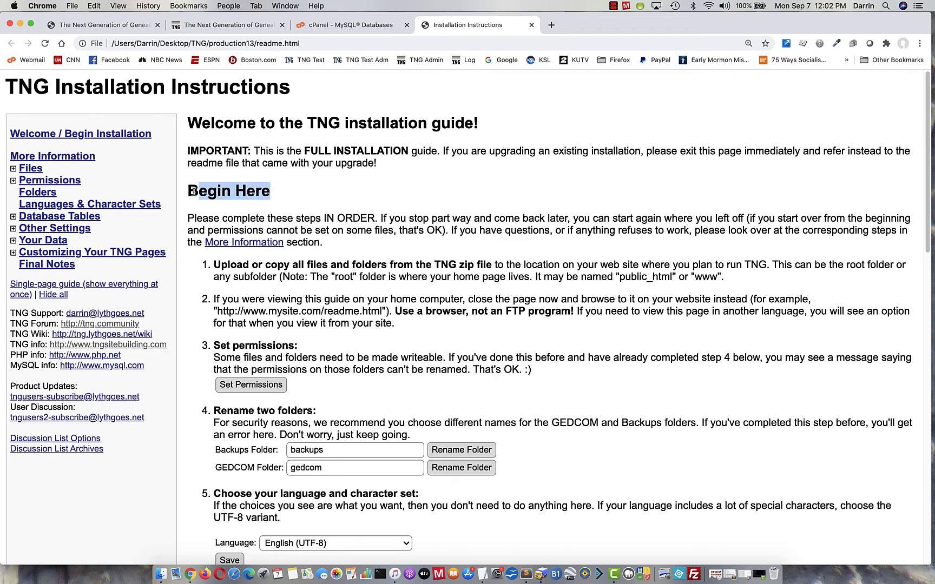
left_click(322, 188)
scroll(323, 186, "down", 2)
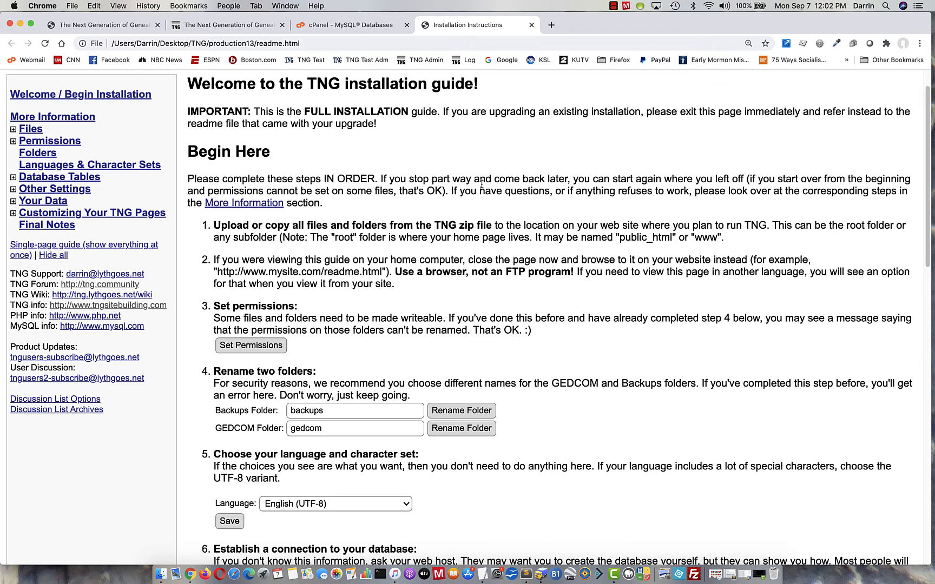
scroll(396, 212, "down", 1)
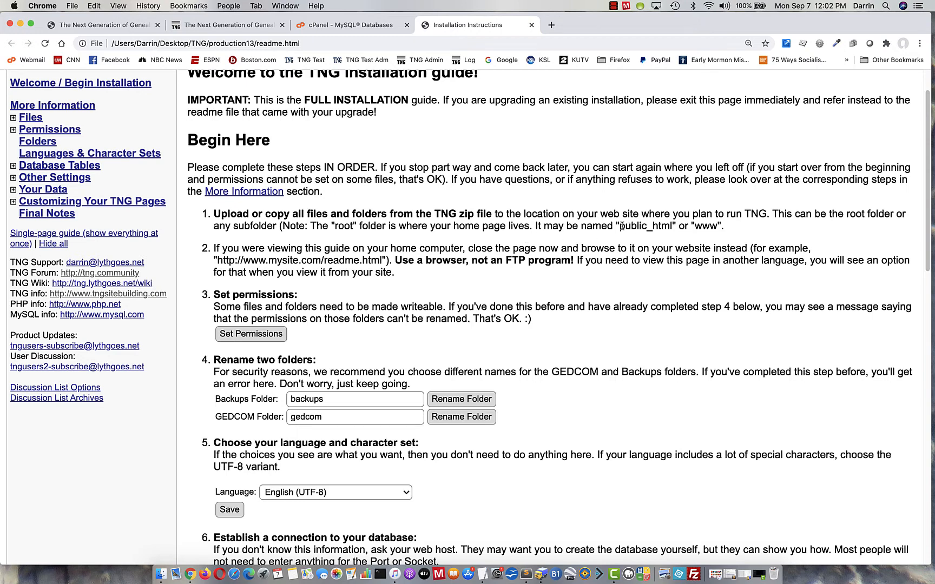
left_click_drag(622, 227, 716, 226)
left_click(682, 246)
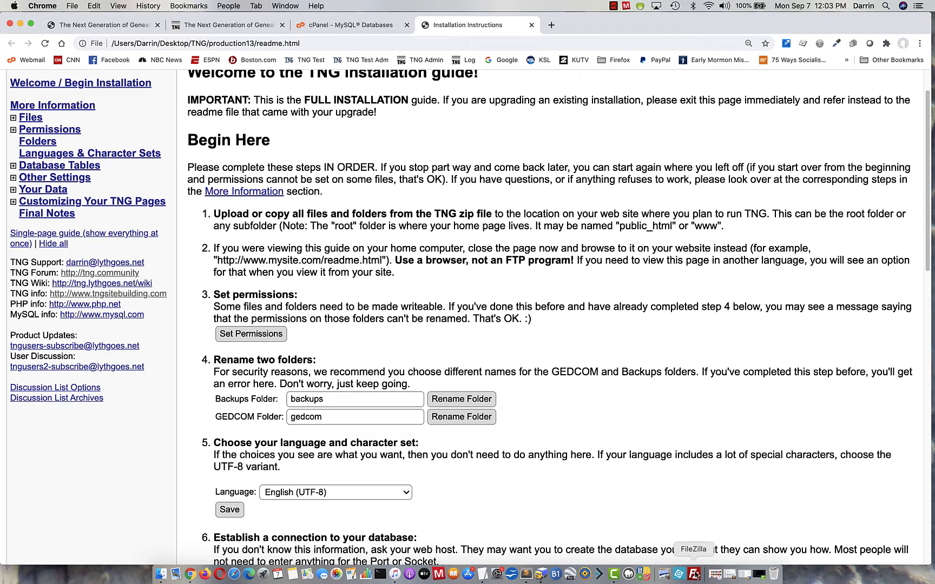
Step: Bring FileZilla forward and show the Site Manager's saved web host connection
left_click(696, 575)
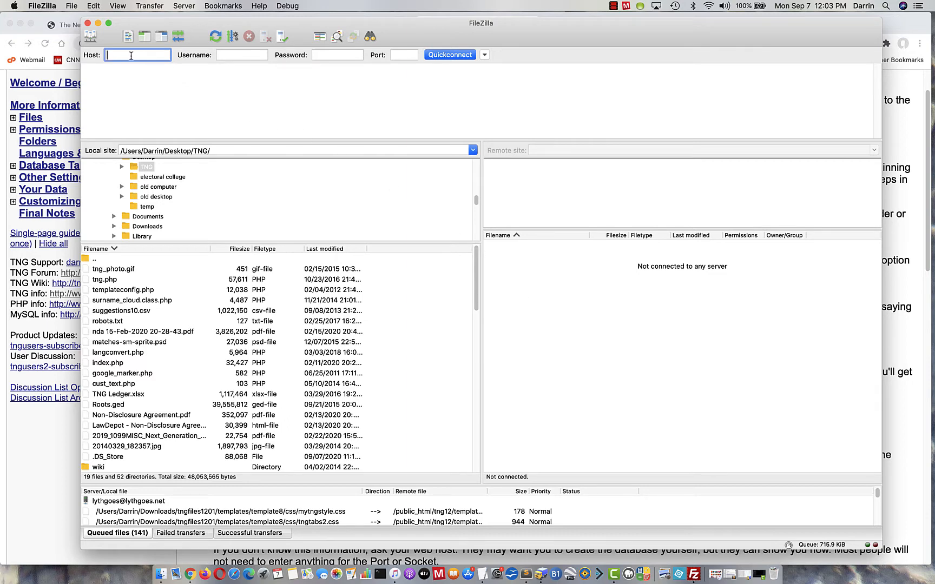
left_click(90, 37)
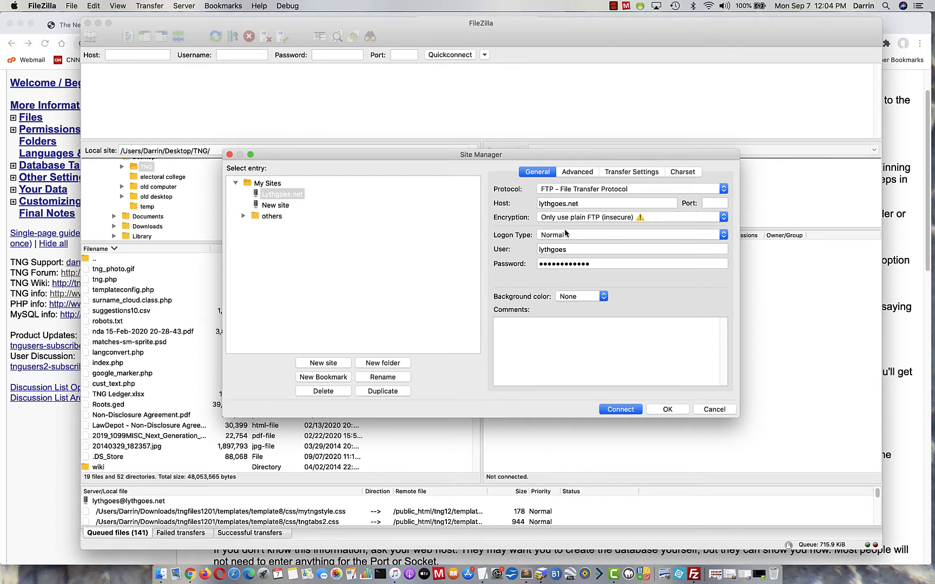
Step: Keep the protocol as FTP - File Transfer Protocol and connect to the saved web host
left_click(592, 191)
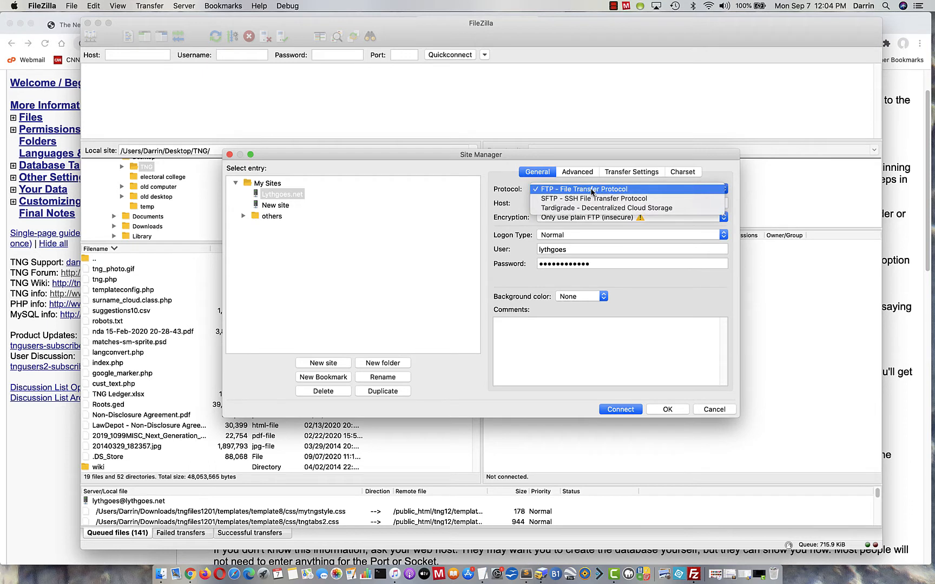
left_click(592, 191)
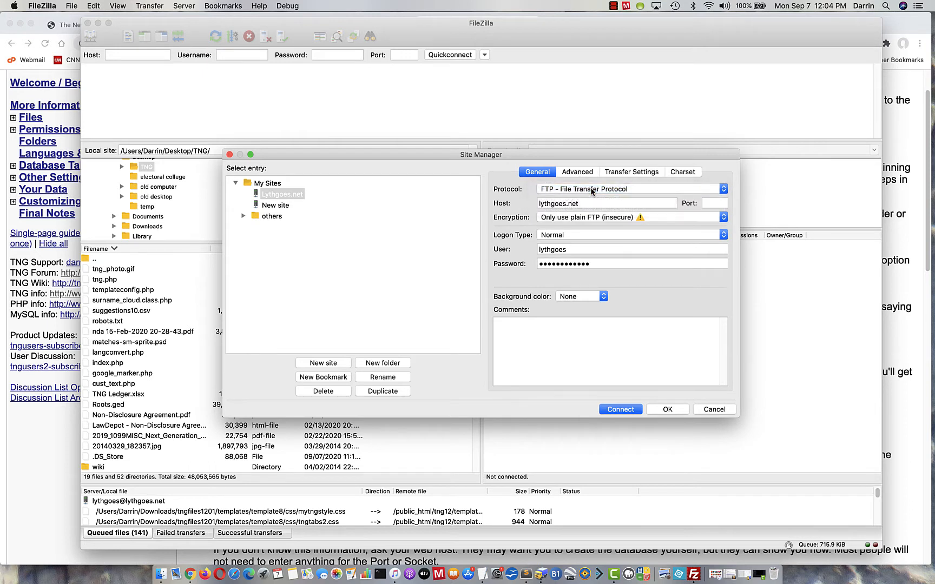
left_click(592, 191)
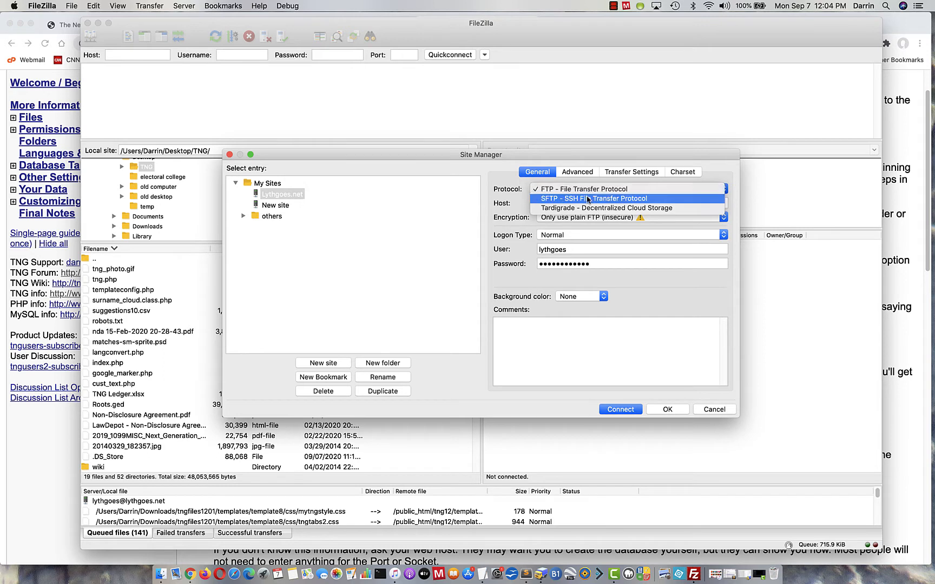
left_click(588, 190)
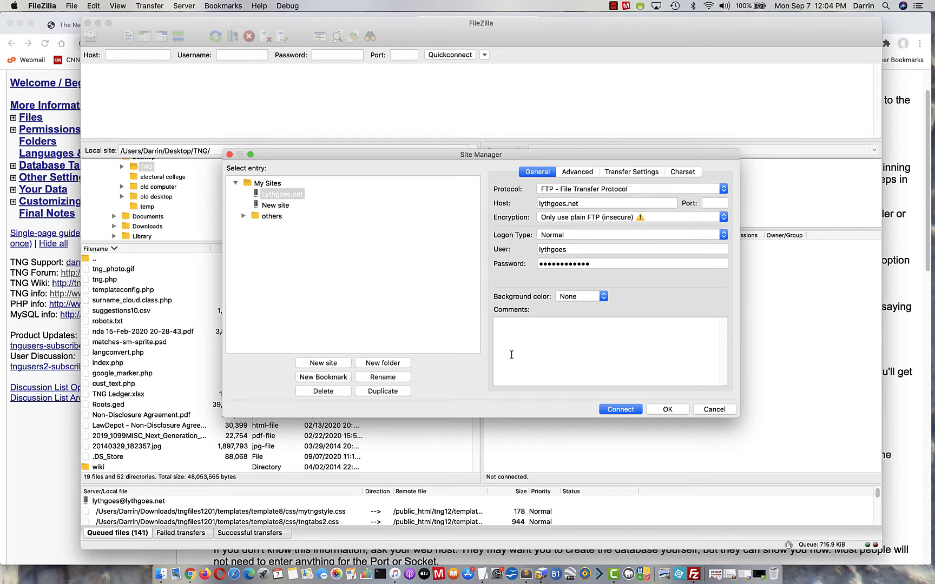
left_click(617, 411)
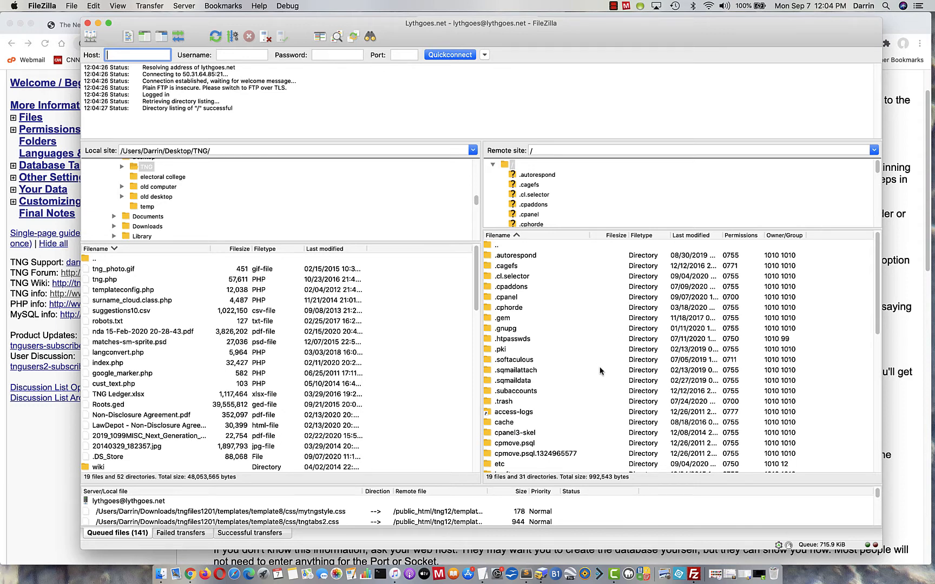
Step: Open the public_html folder in the remote pane
scroll(599, 371, "down", 1)
scroll(599, 371, "down", 4)
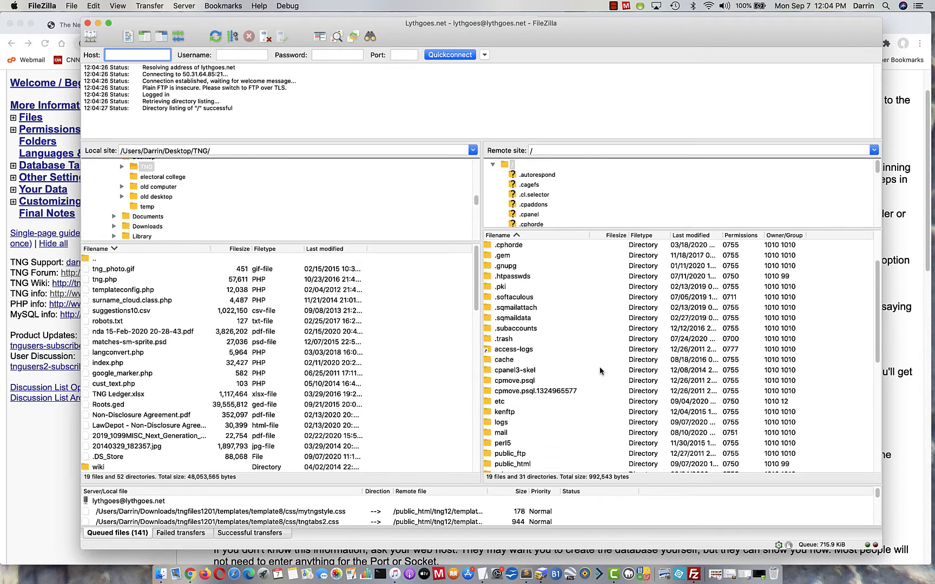
left_click(516, 424)
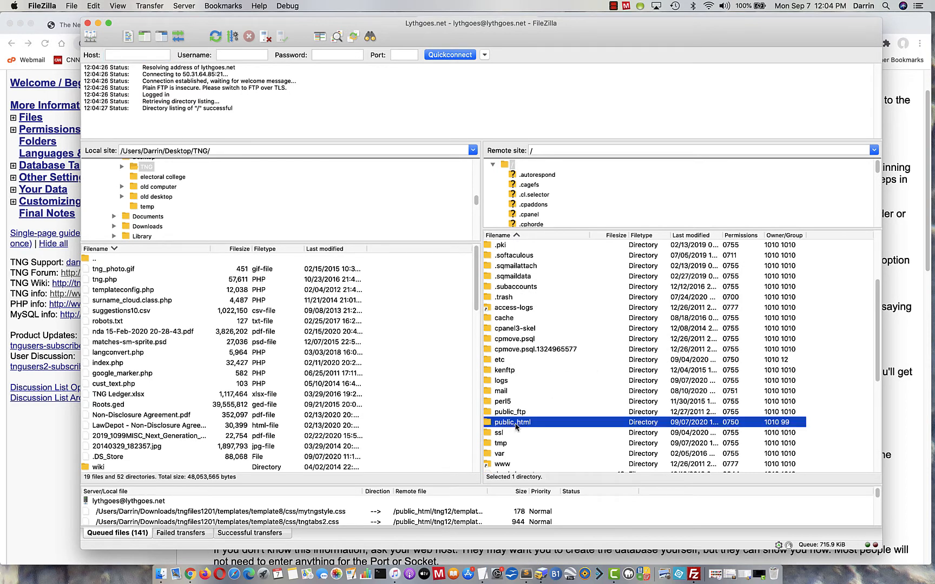
double_click(516, 424)
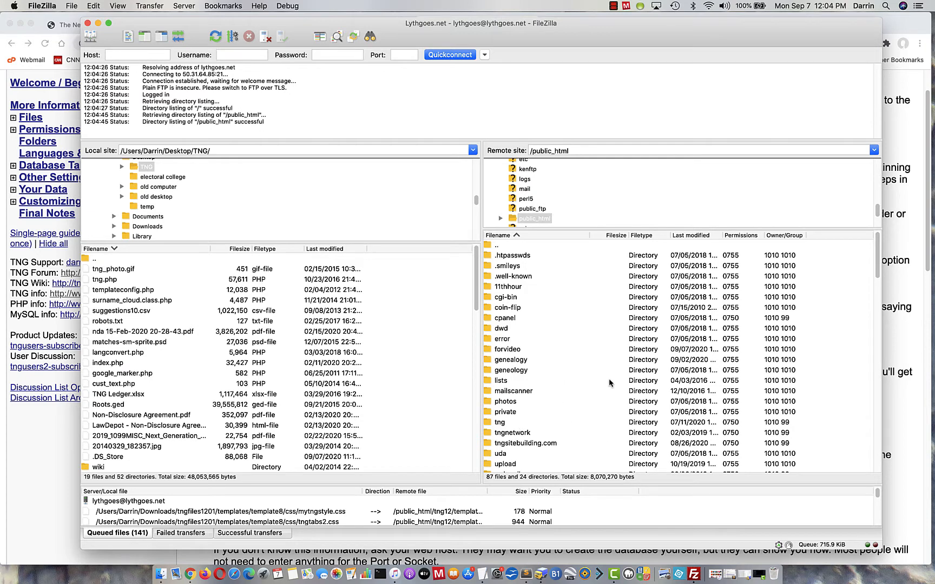
Step: Start creating a new directory inside /public_html from the right-click menu
scroll(606, 376, "down", 1)
scroll(606, 376, "down", 5)
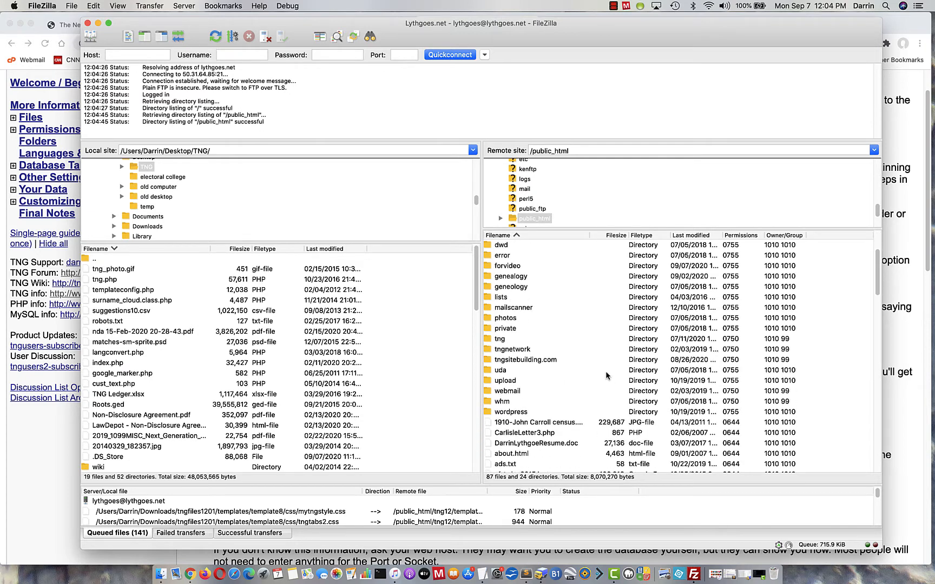
scroll(606, 376, "down", 1)
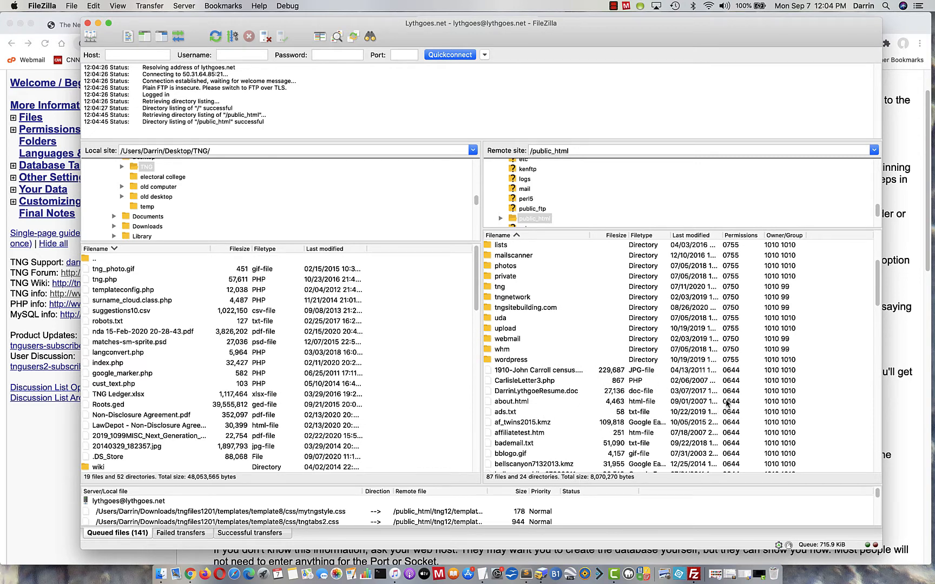
right_click(812, 413)
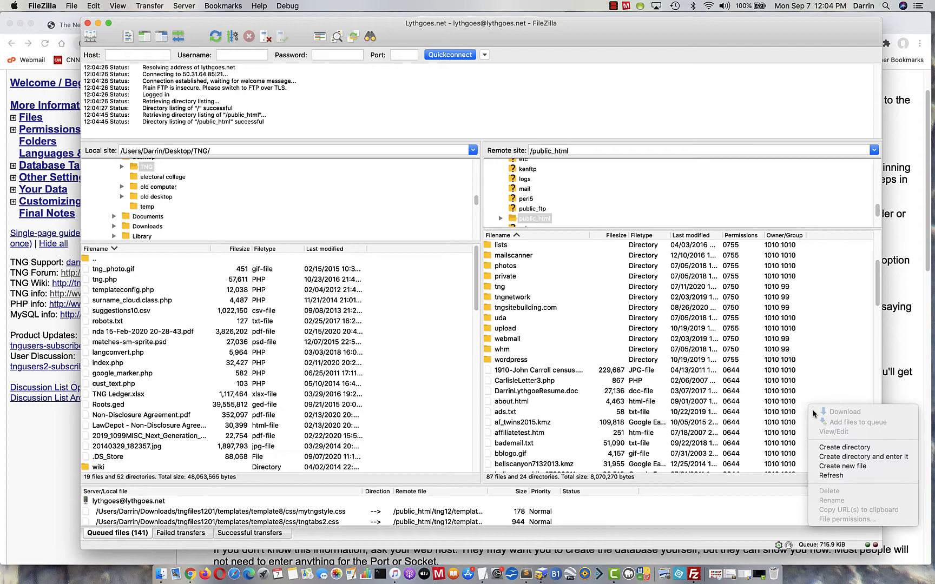
left_click(823, 447)
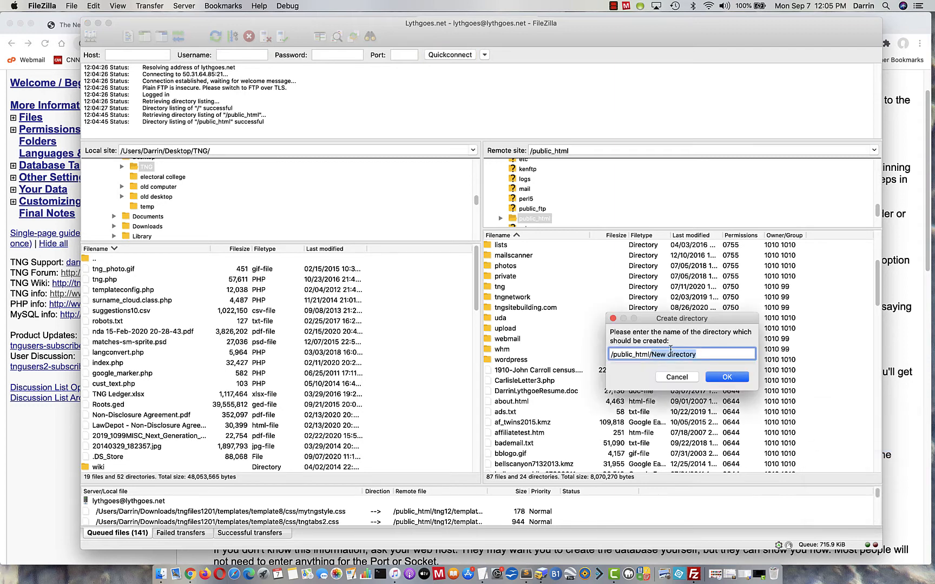
Step: Create a directory named tng13 in /public_html and open the empty folder
type("tng13")
left_click(728, 377)
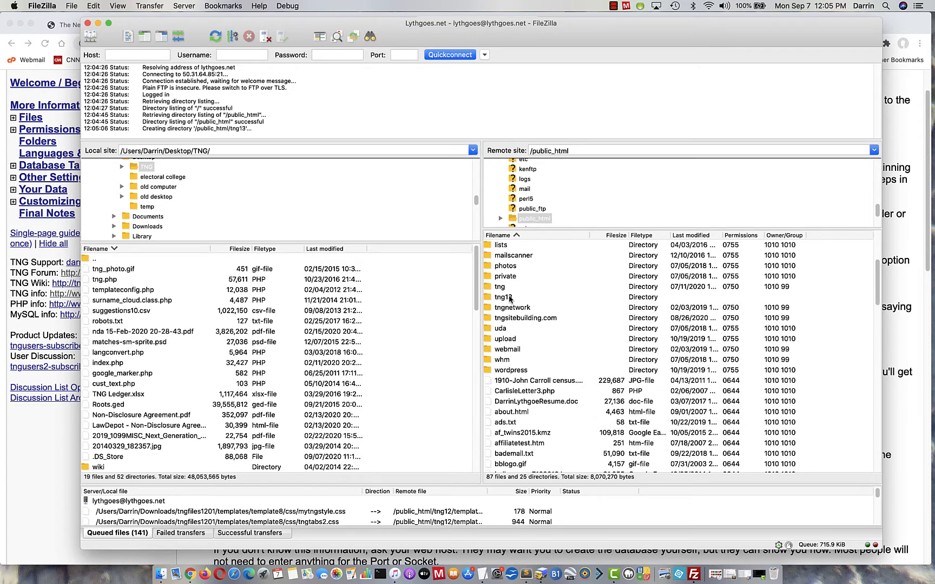
double_click(503, 298)
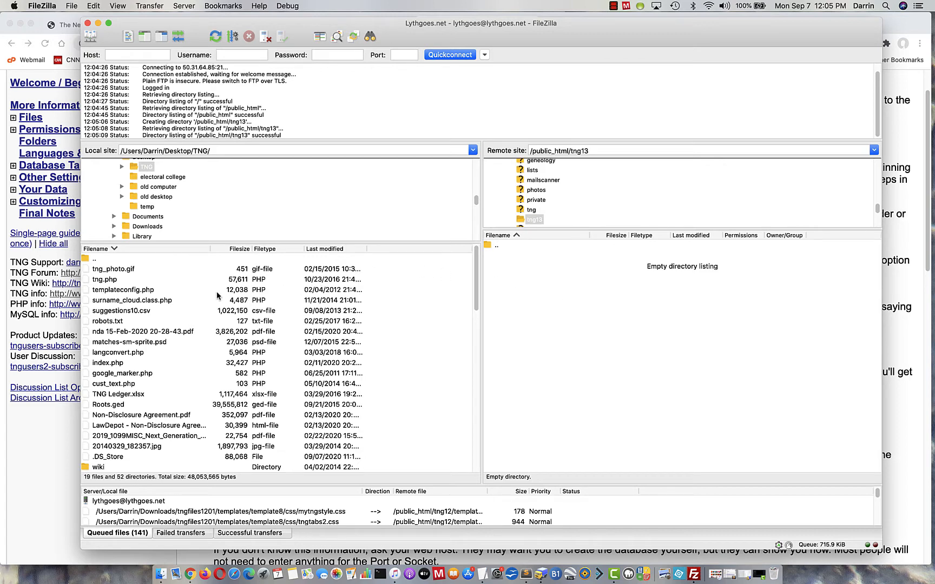
scroll(183, 296, "down", 4)
Step: Open the local production13 folder, sort it by name, and drag admin.php to the server's tng13
scroll(183, 297, "down", 9)
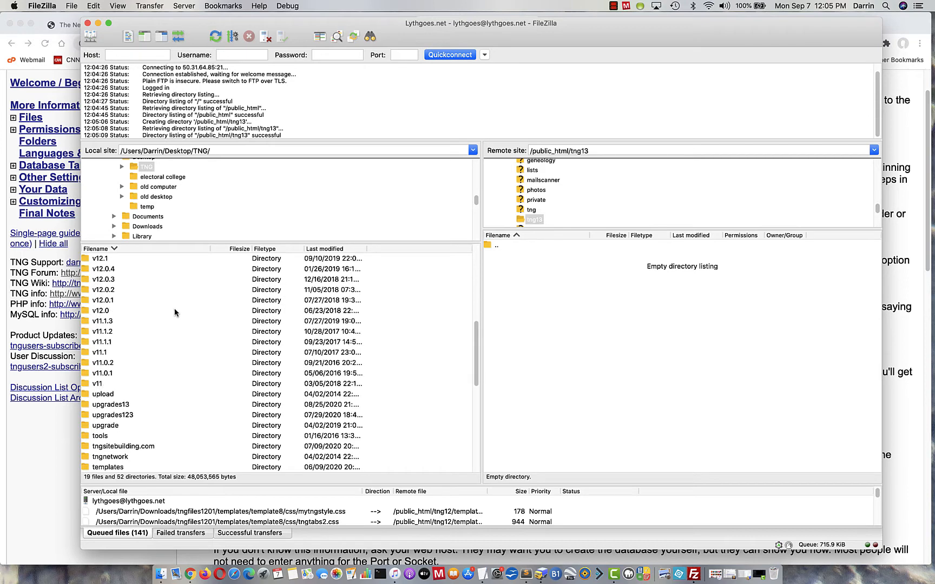
double_click(121, 342)
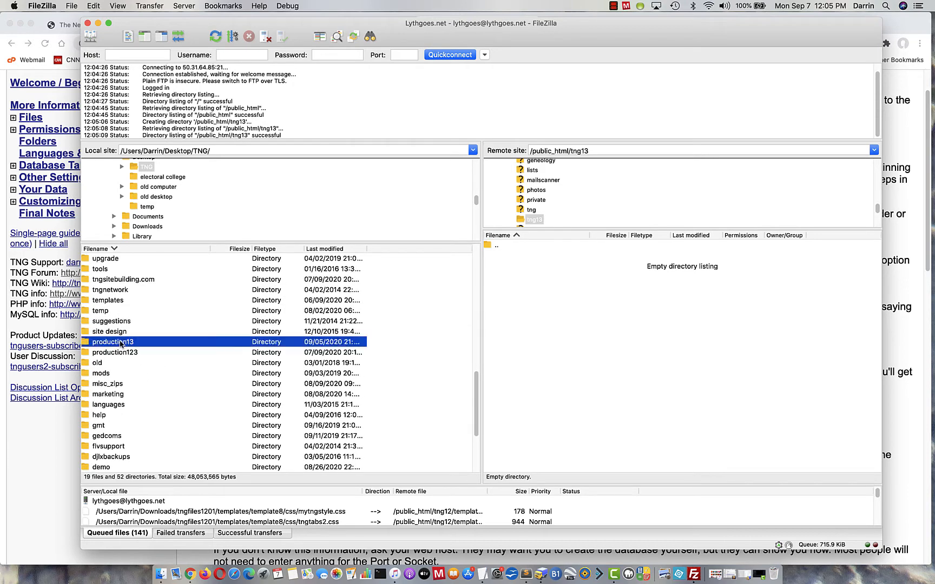
left_click(167, 247)
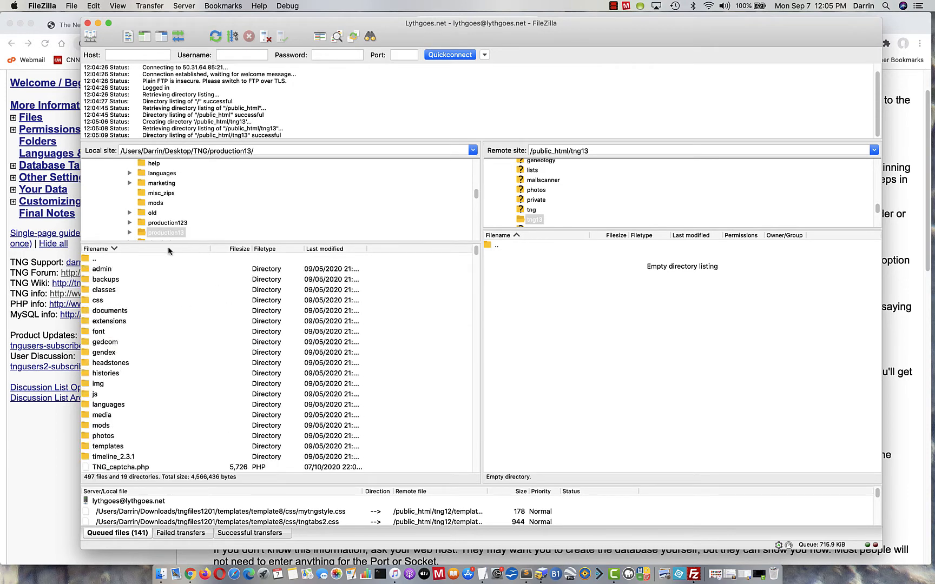
scroll(281, 307, "down", 1)
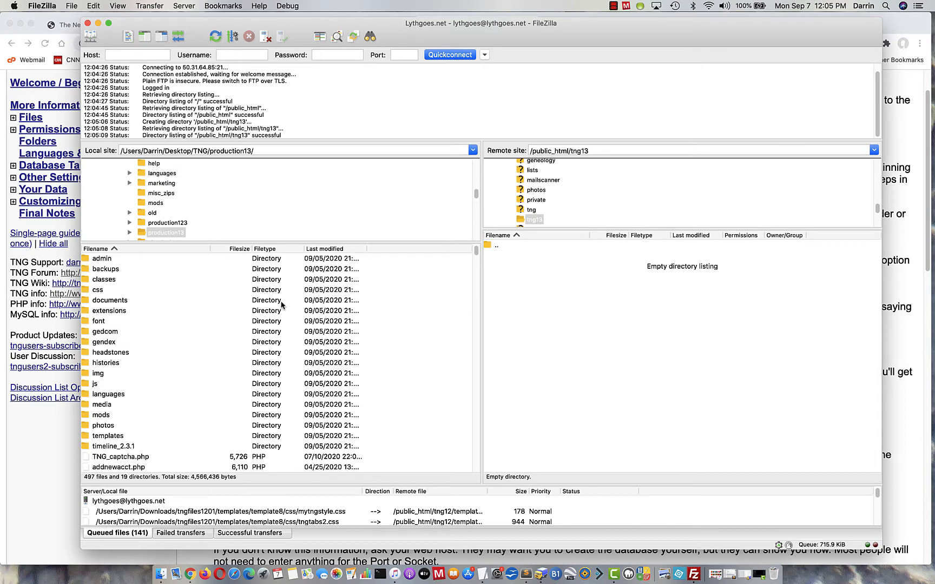
scroll(192, 380, "down", 2)
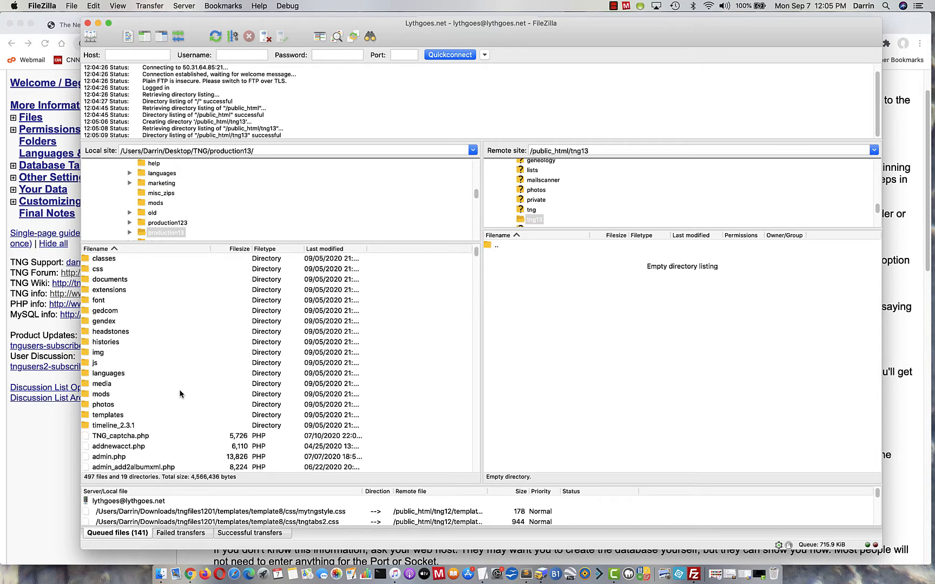
left_click_drag(110, 457, 570, 361)
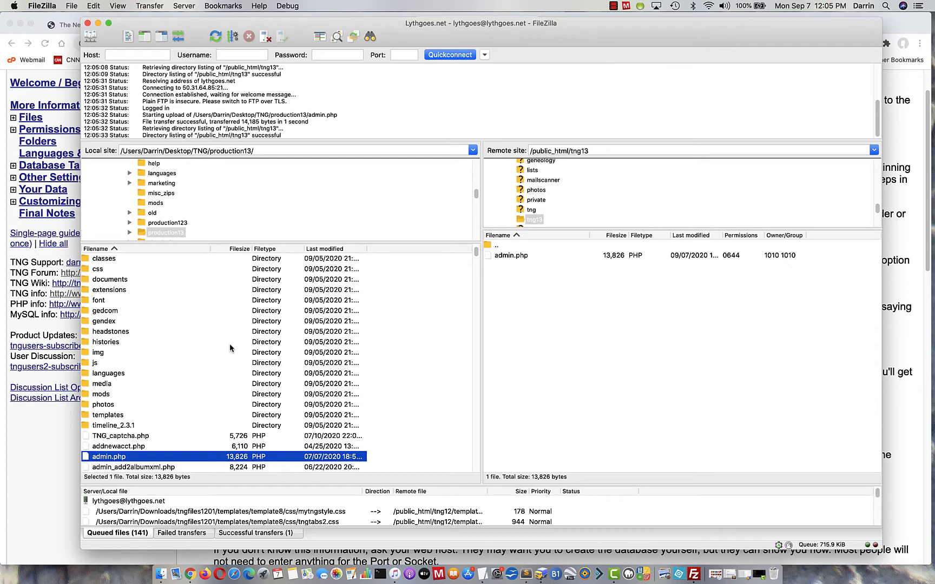
Step: Select every file and folder in production13 and drag them toward the remote site
scroll(198, 337, "up", 1)
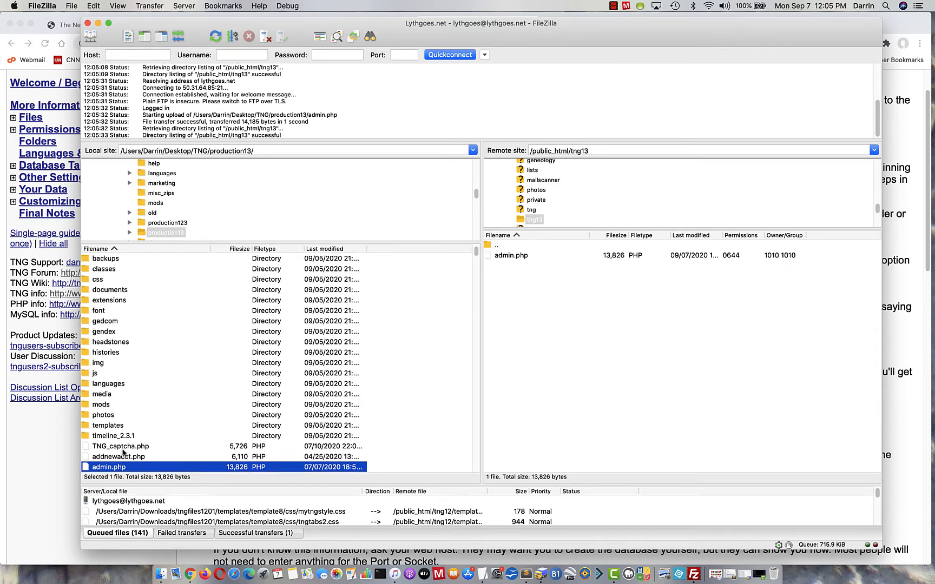
left_click(121, 367, "shift")
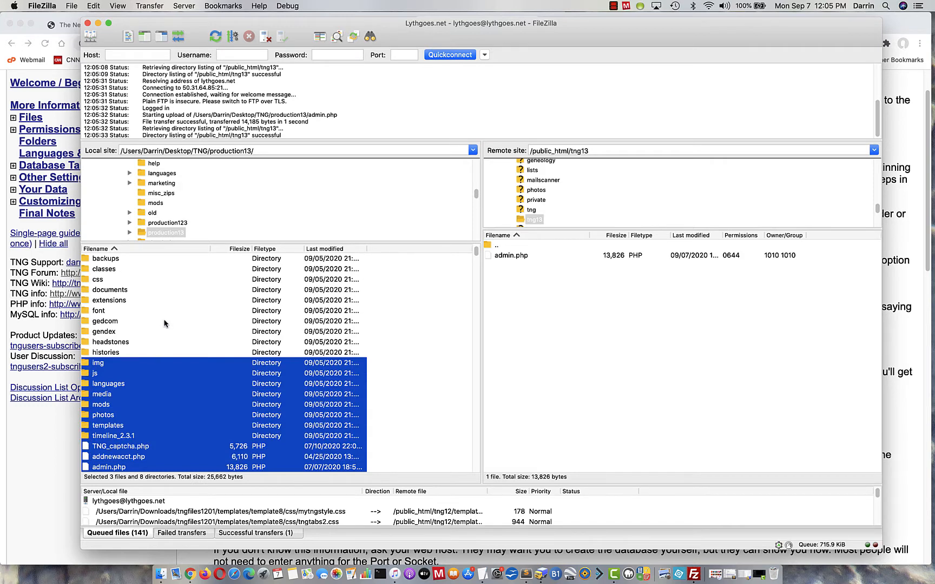
left_click(123, 302, "super")
left_click(118, 281, "super")
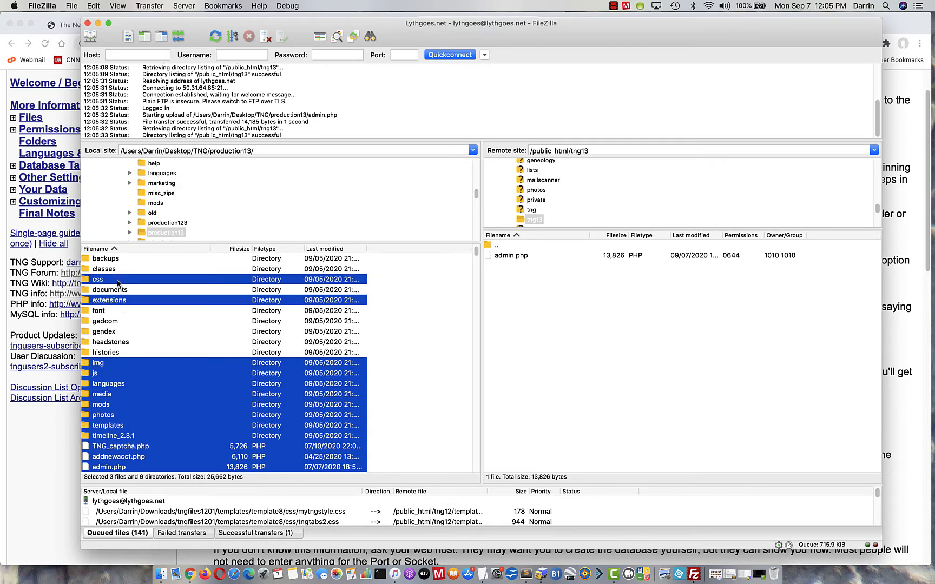
left_click(110, 331, "super")
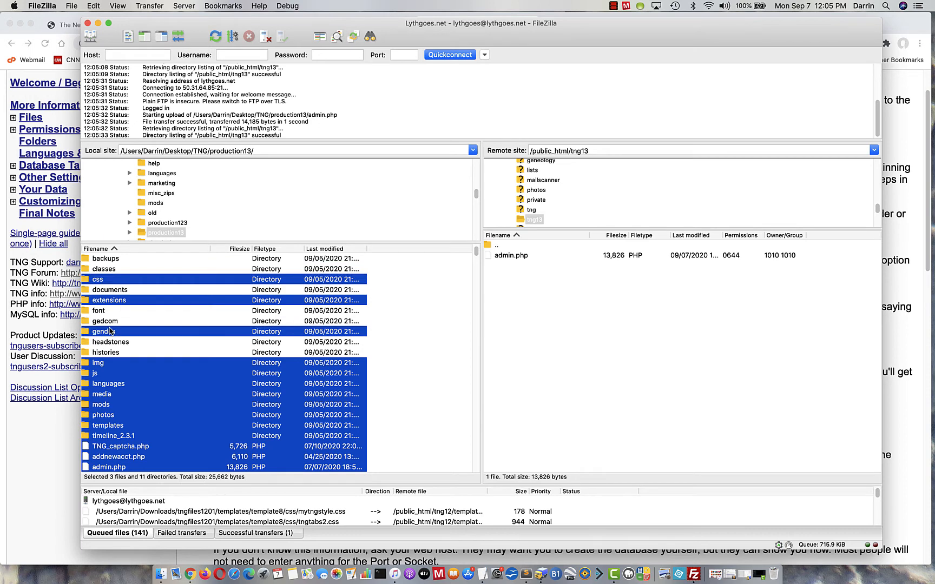
key("super+a")
scroll(241, 320, "up", 1)
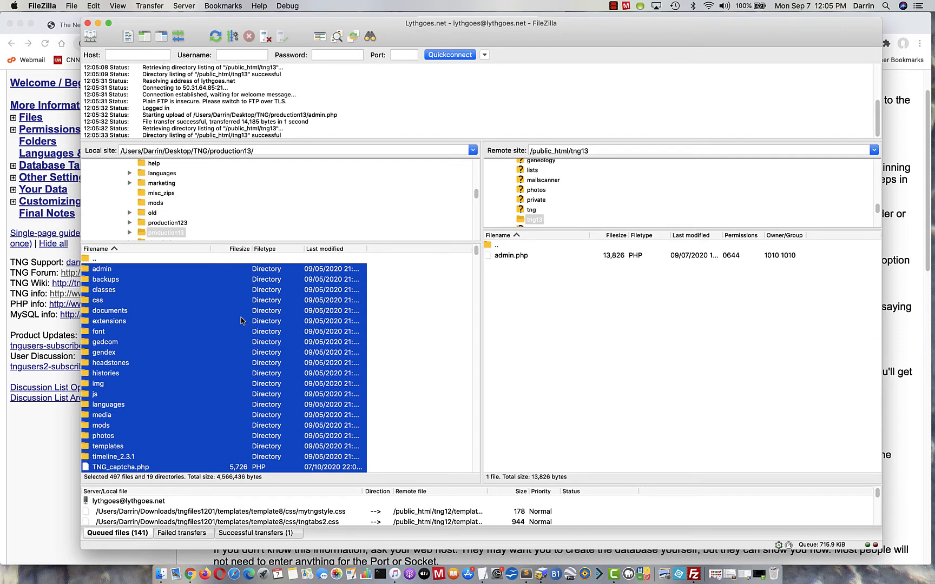
scroll(241, 321, "down", 1)
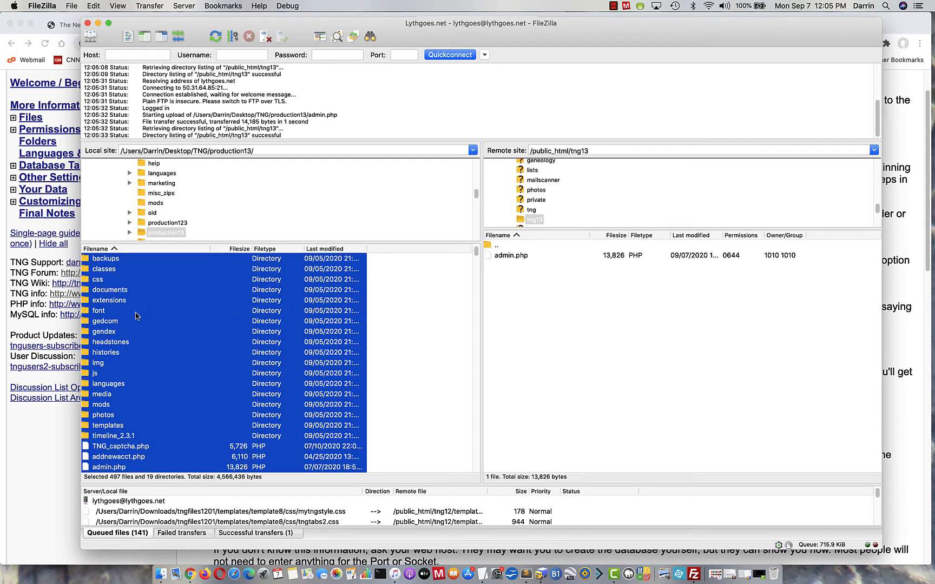
left_click_drag(139, 315, 249, 344)
Step: Open the remote forvideo folder, then return to the TNG installation guide in Chrome
scroll(542, 202, "up", 3)
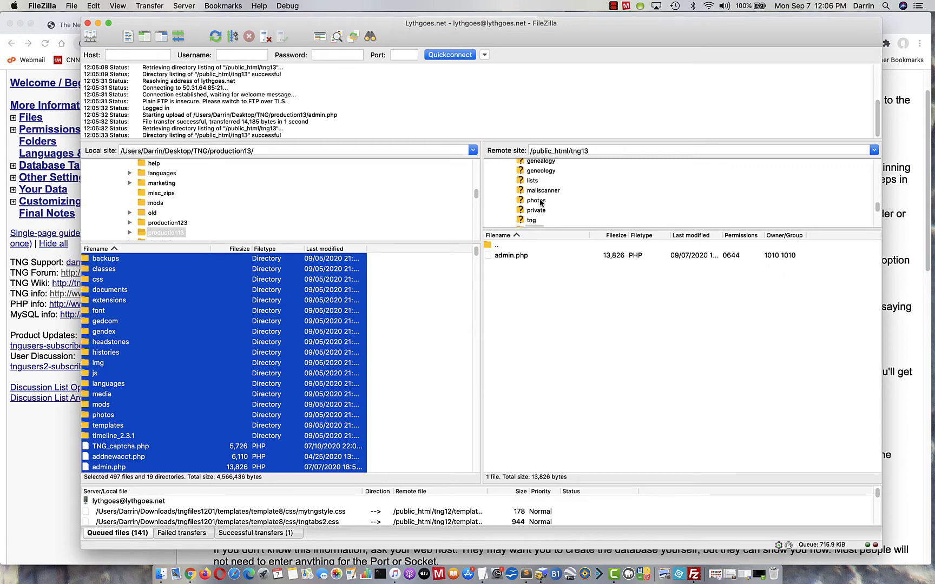
scroll(543, 200, "up", 2)
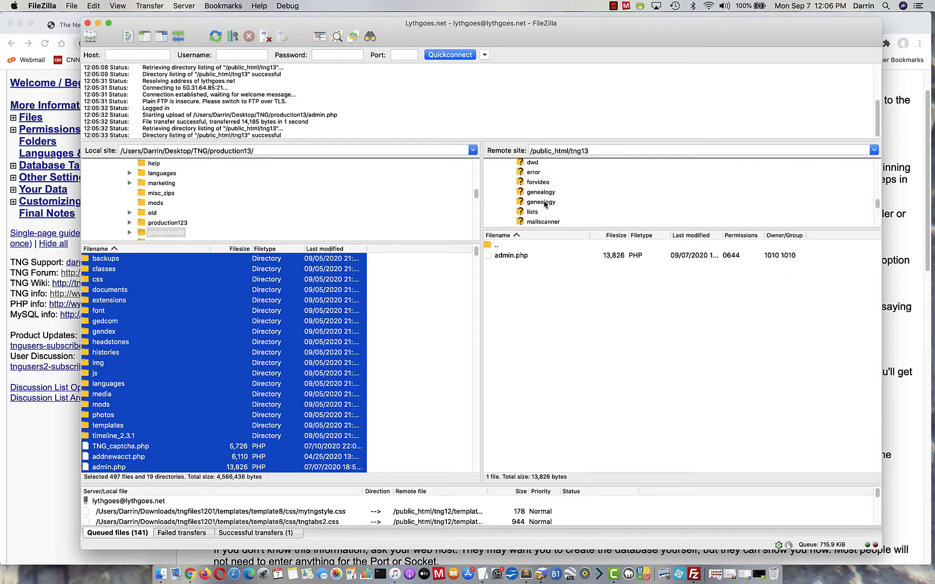
left_click(539, 182)
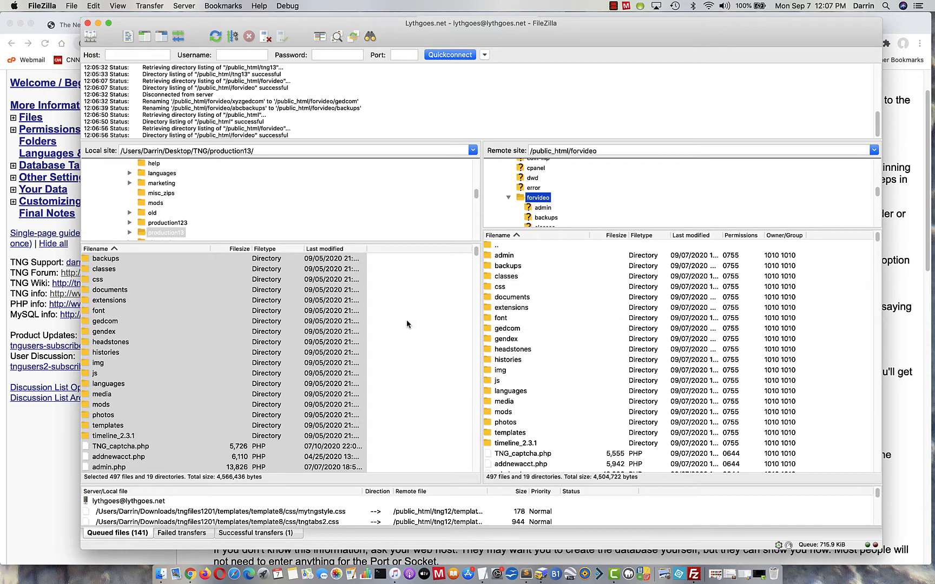
left_click(45, 443)
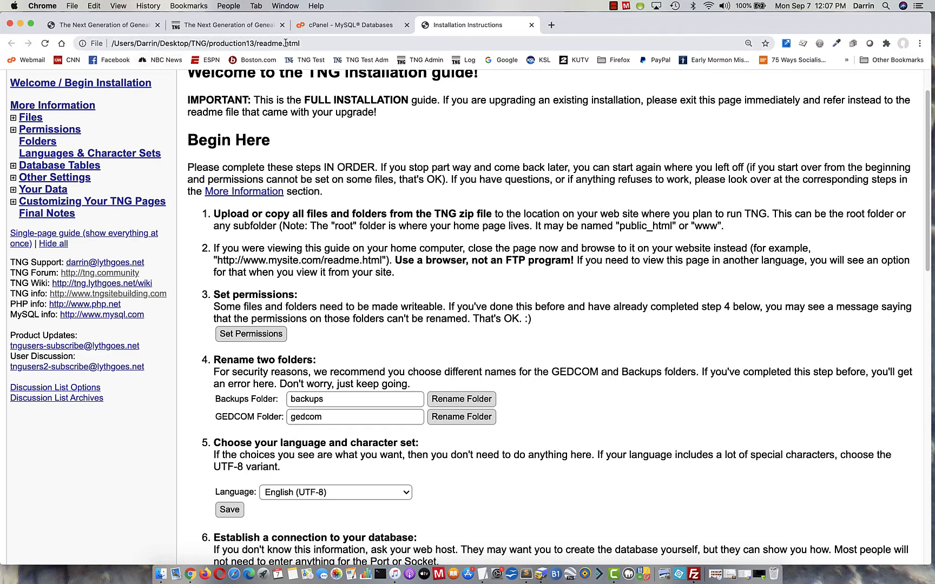
left_click(300, 43)
left_click_drag(299, 44, 115, 45)
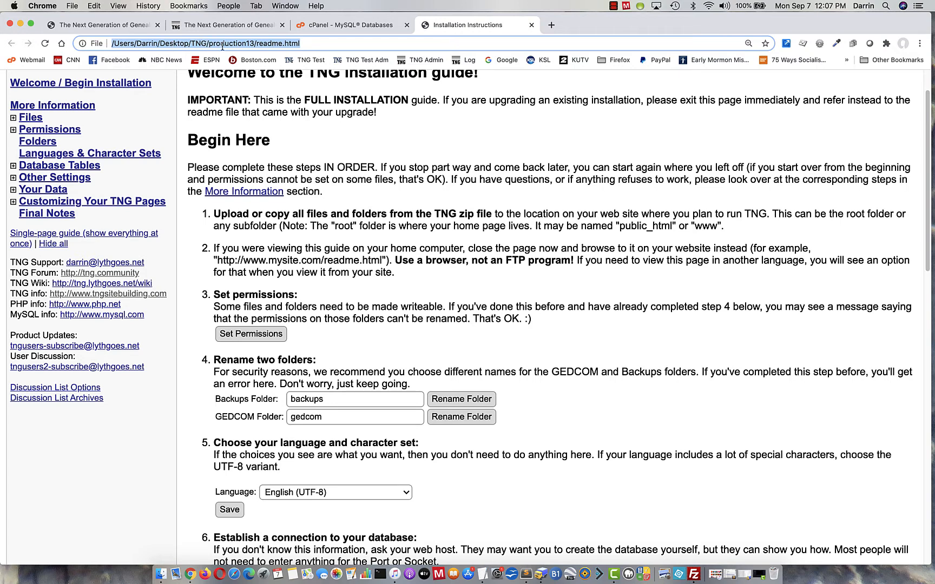
left_click(304, 44)
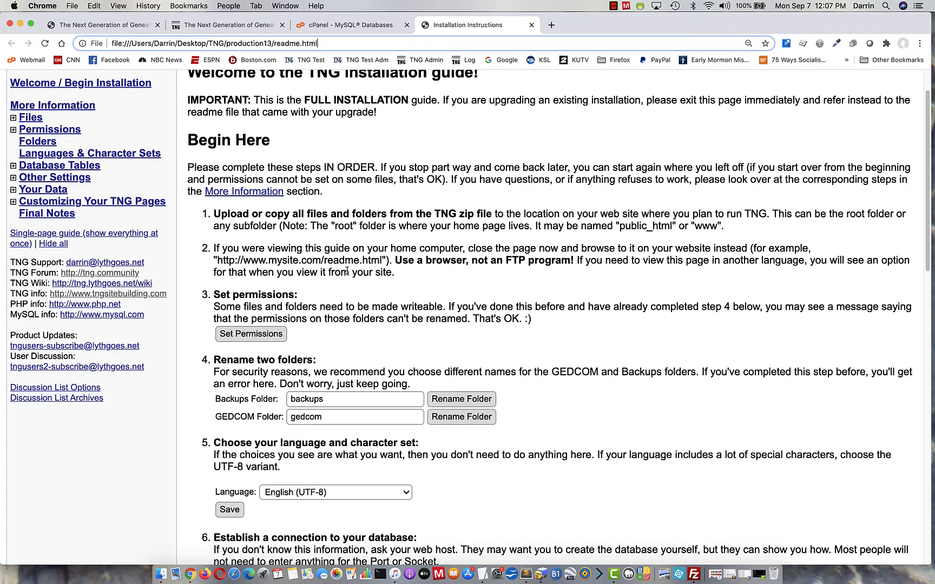
scroll(346, 272, "down", 1)
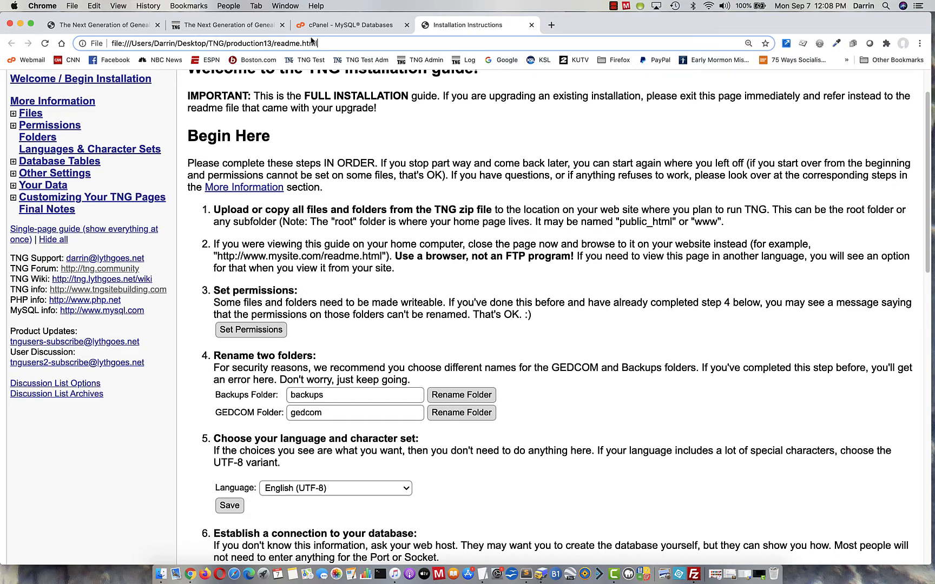
left_click_drag(331, 45, 109, 46)
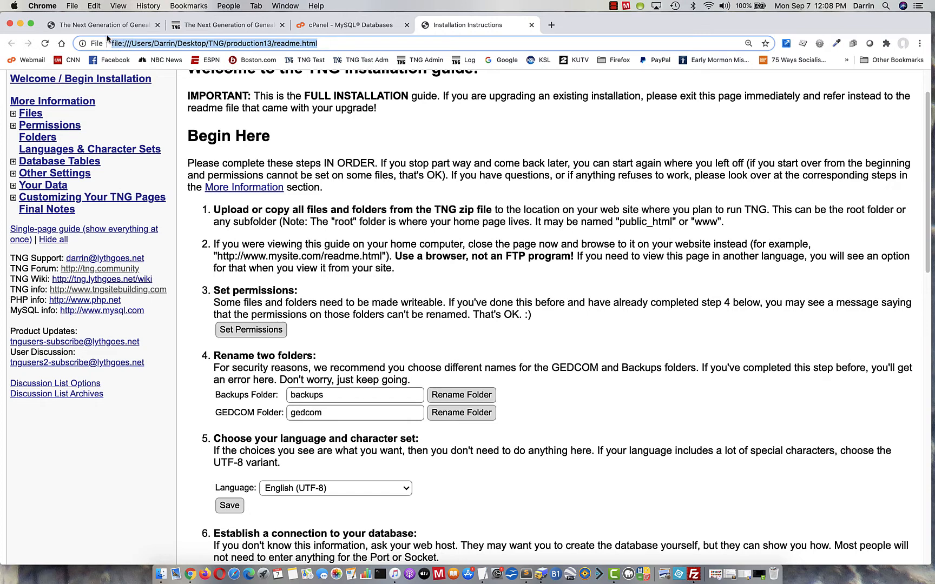
type("https://lythgoes.net/")
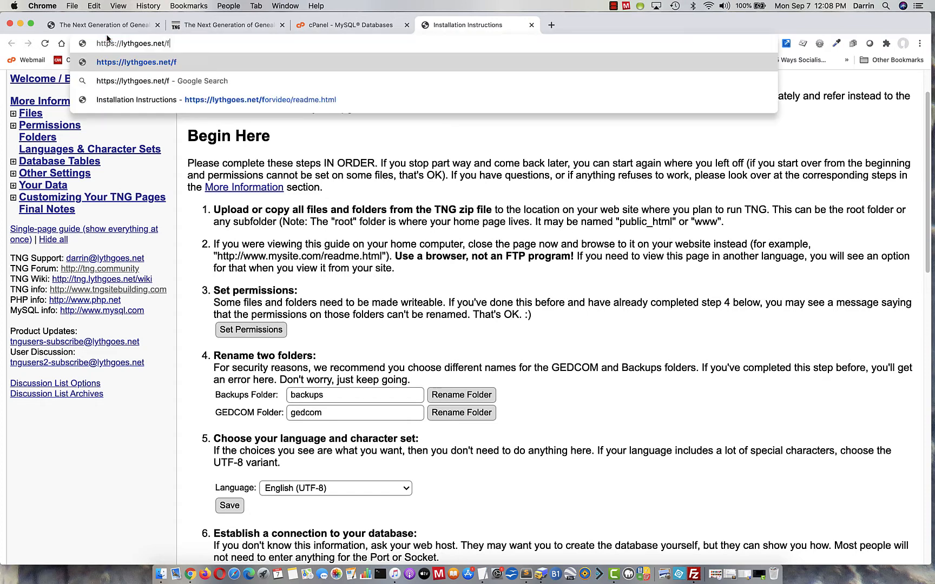
type("forvideo")
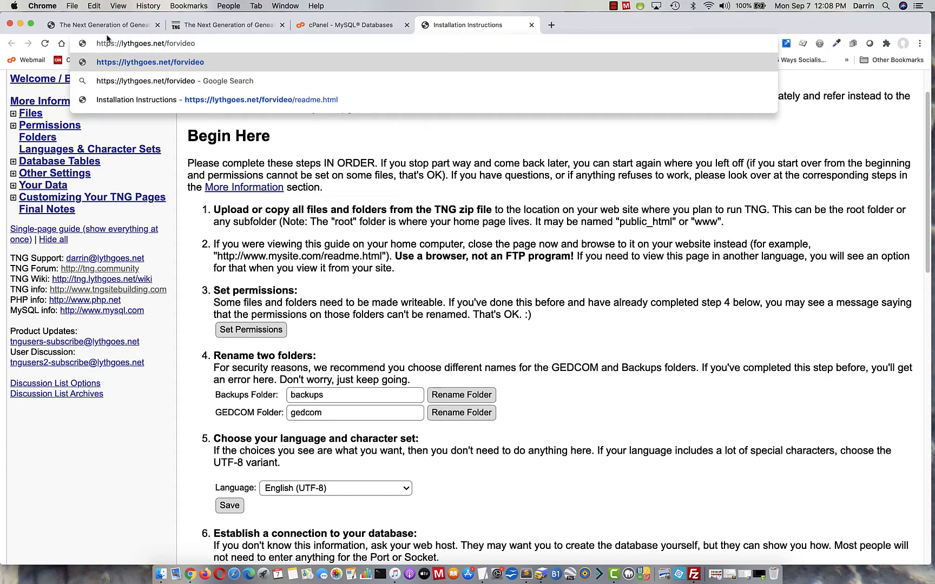
type("/re")
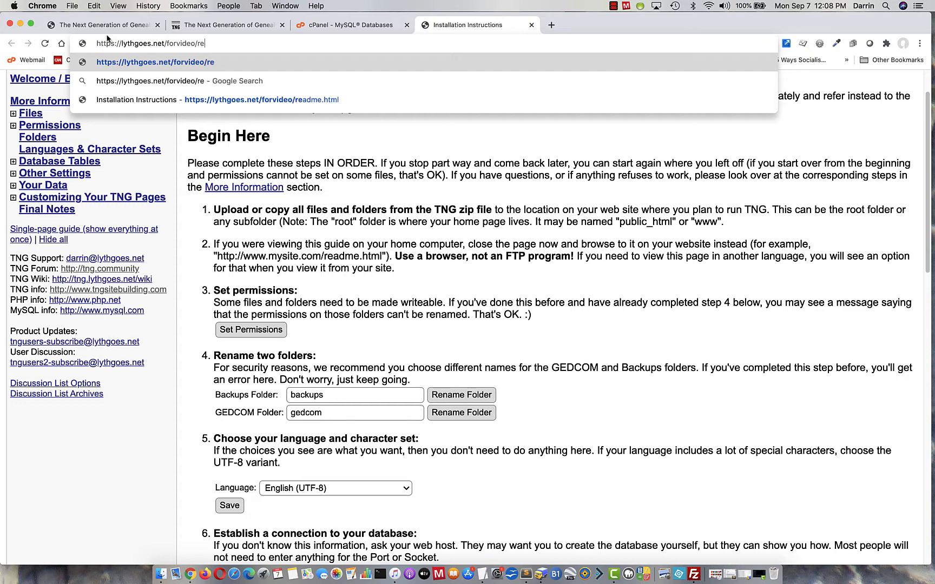
type("adme.html")
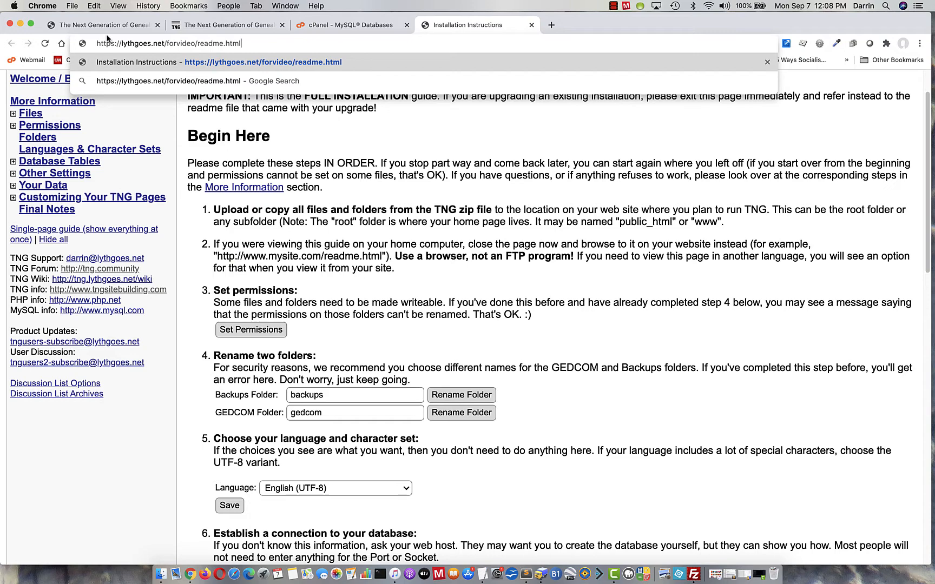
key("Return")
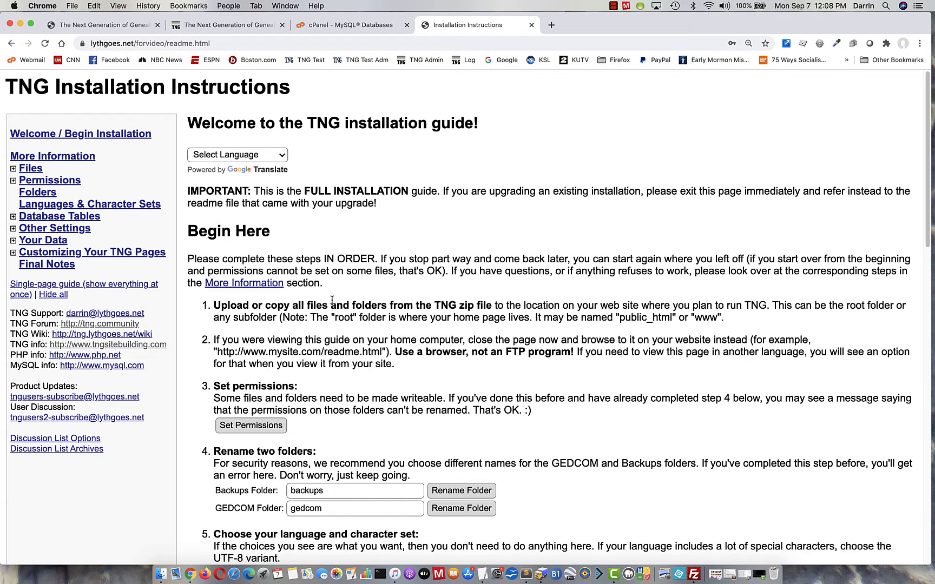
Step: Run Set Permissions in step 3 so the guide reports all permissions set
scroll(332, 299, "down", 1)
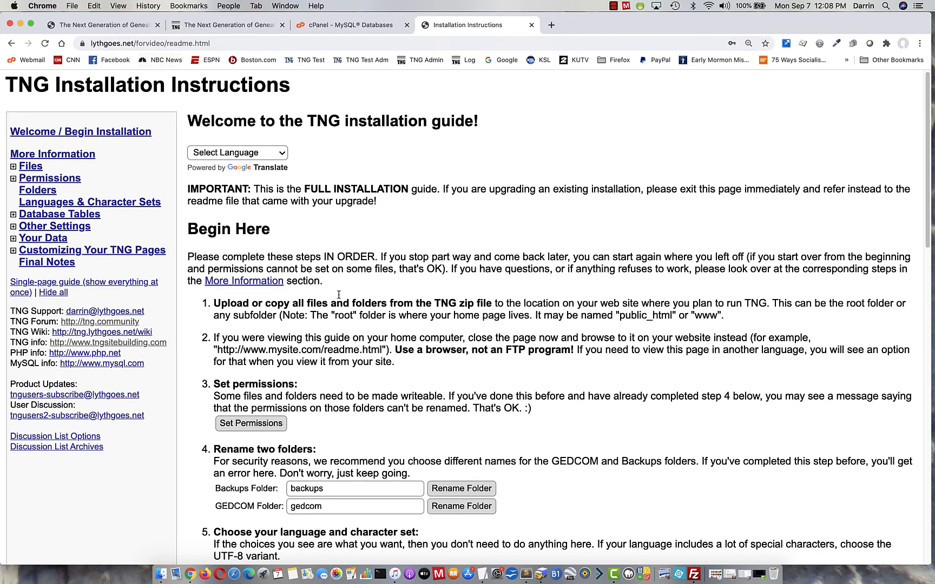
scroll(353, 325, "down", 3)
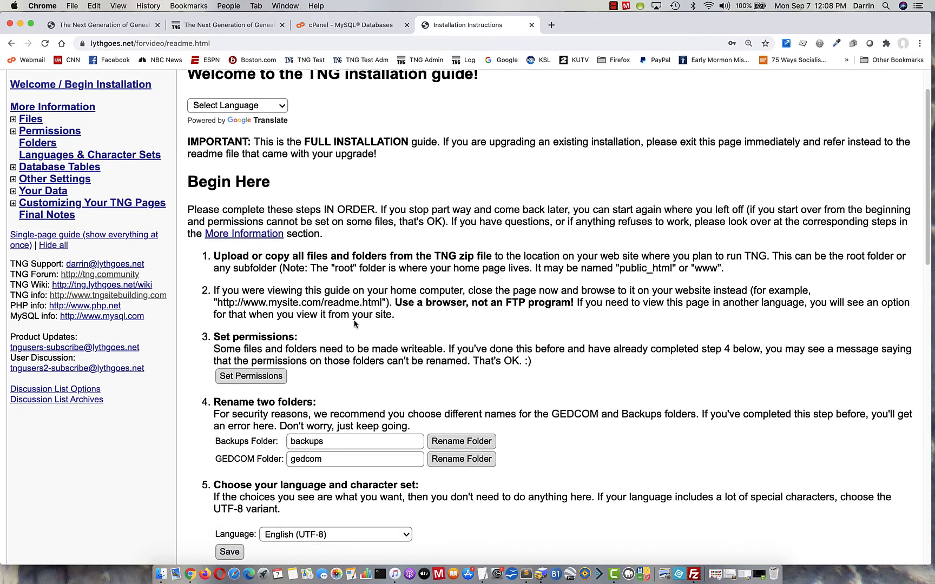
scroll(354, 323, "down", 3)
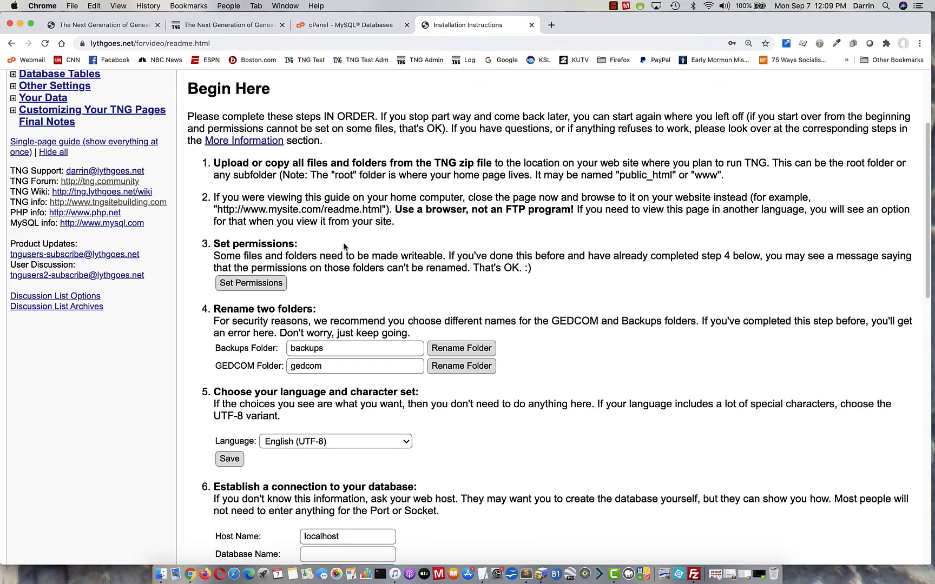
left_click(236, 289)
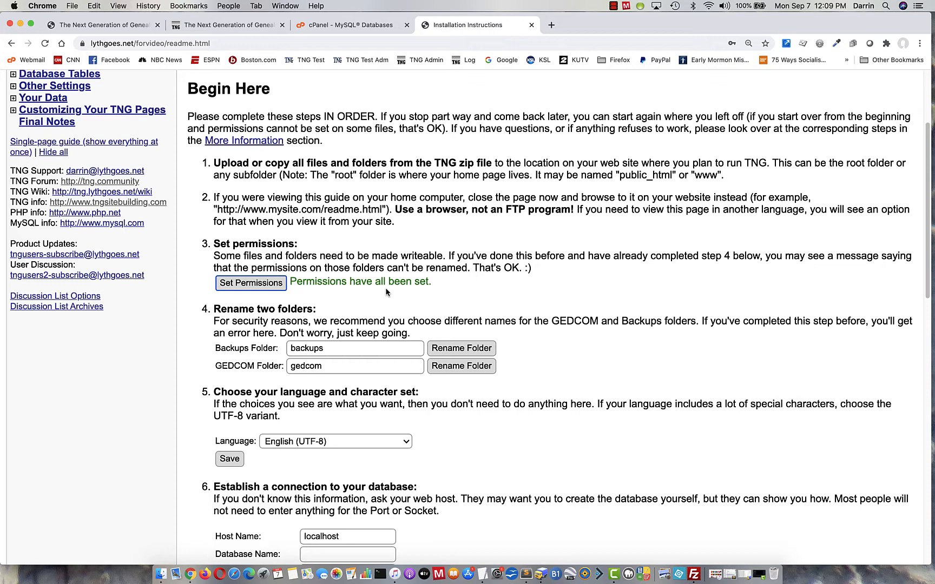
scroll(385, 291, "down", 2)
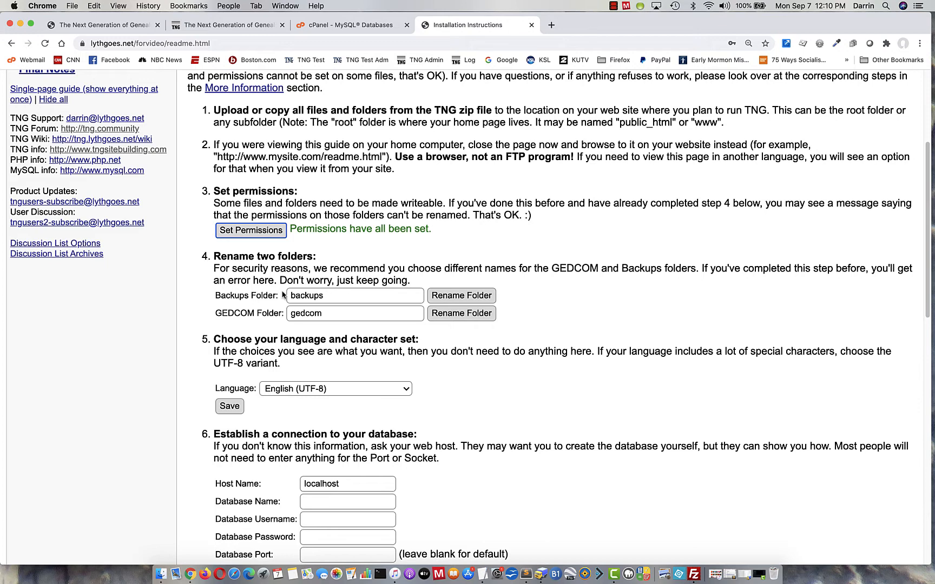
Step: Append abc to the Backups folder and xyz to the GEDCOM folder, then rename both
double_click(325, 295)
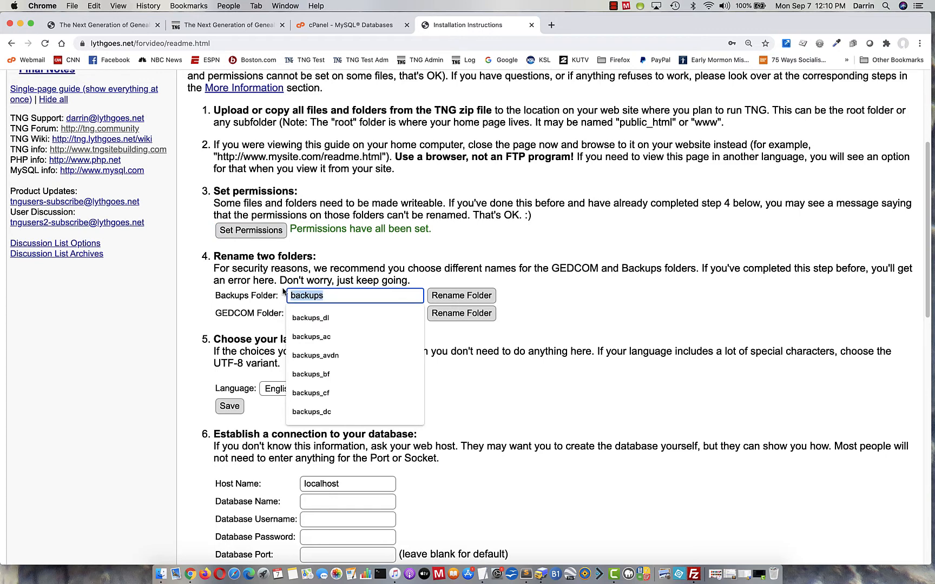
left_click(336, 299)
type("abc")
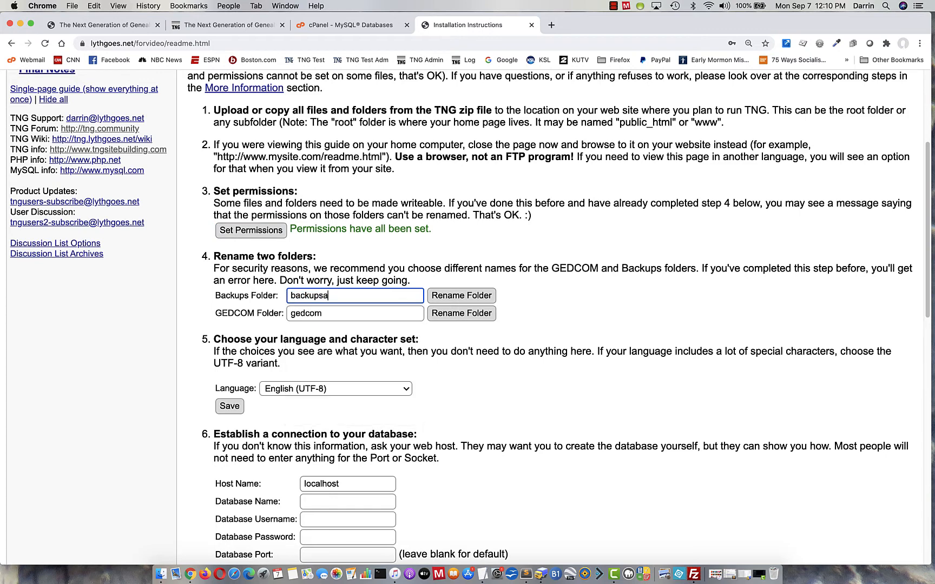
left_click(330, 309)
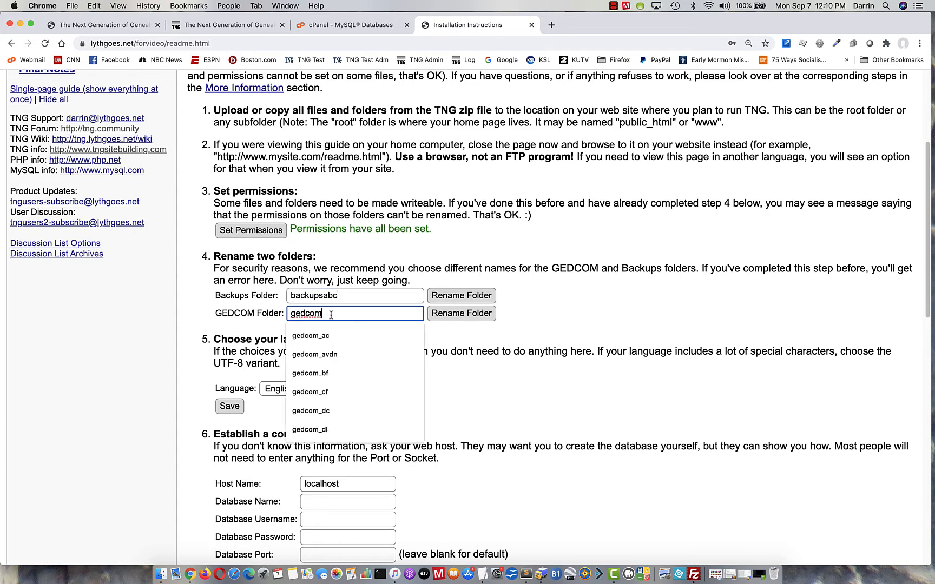
type("xyz")
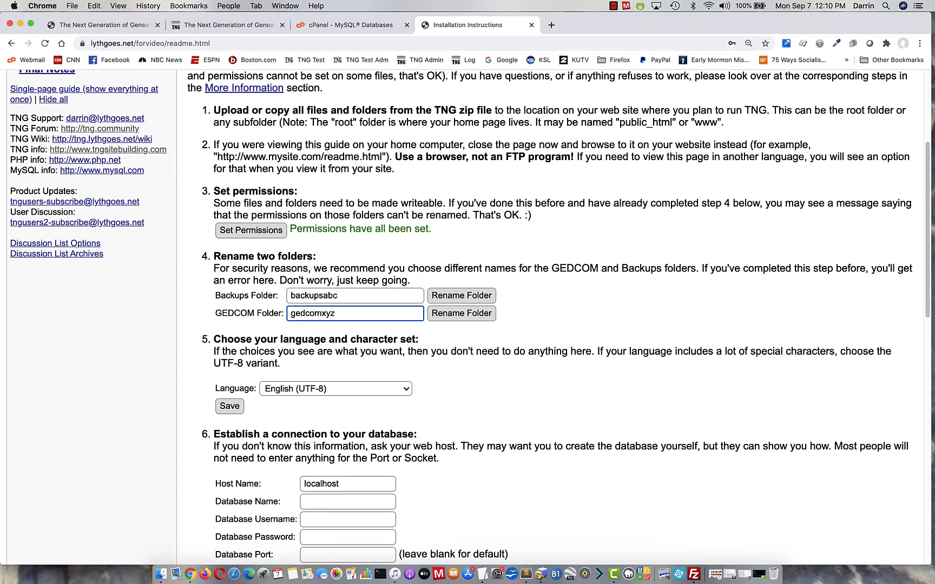
left_click(467, 296)
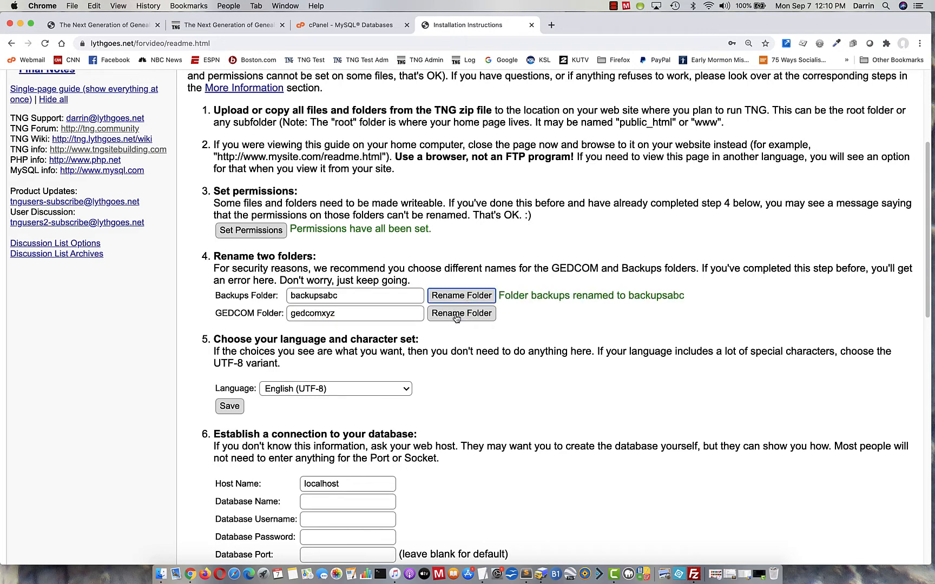
left_click(456, 316)
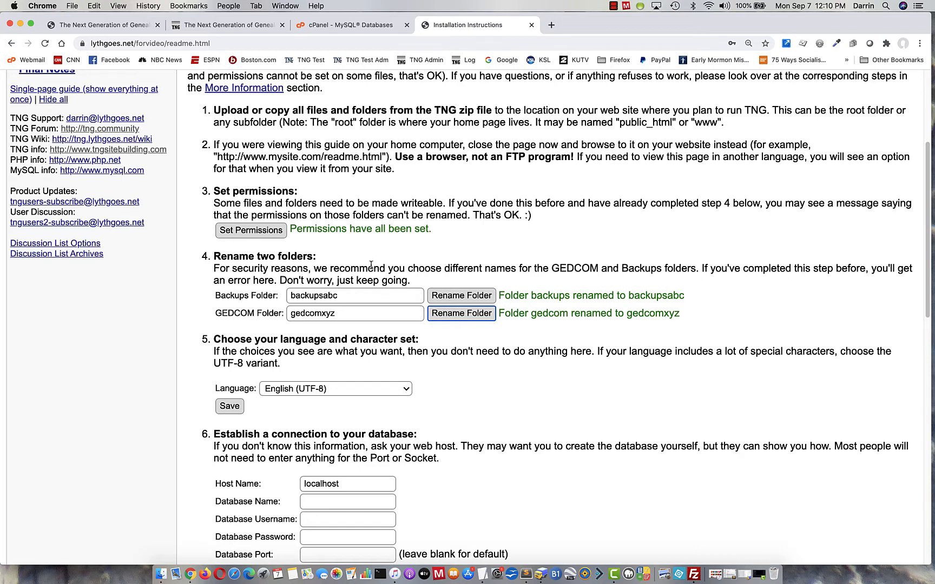
scroll(371, 265, "down", 5)
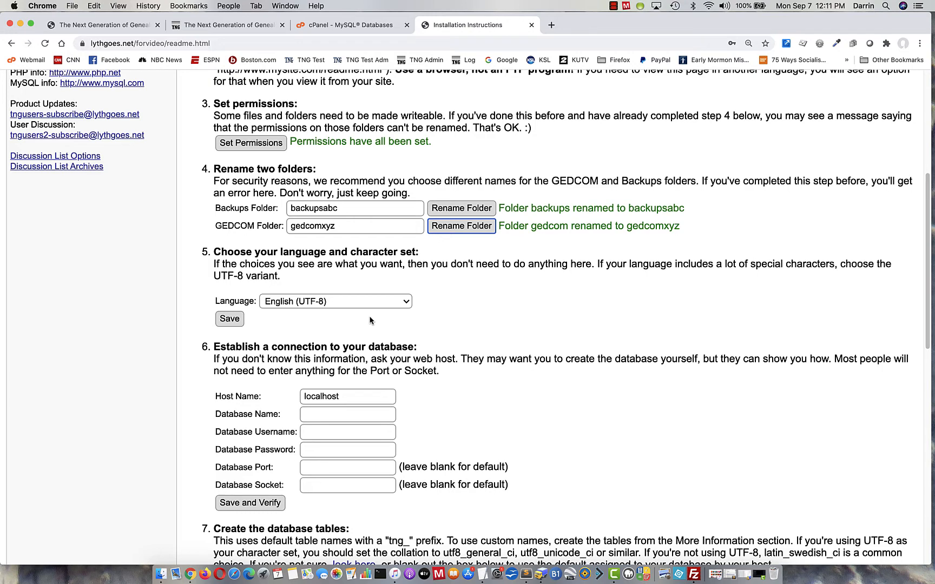
Step: Keep English (UTF-8) in the Language list, save it, and scroll down to step 6
left_click(394, 305)
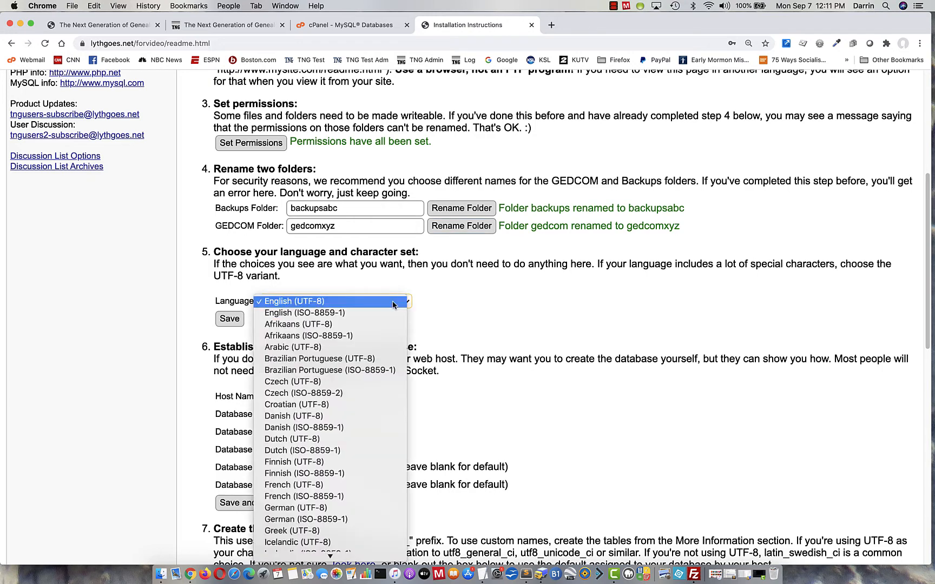
scroll(393, 305, "down", 5)
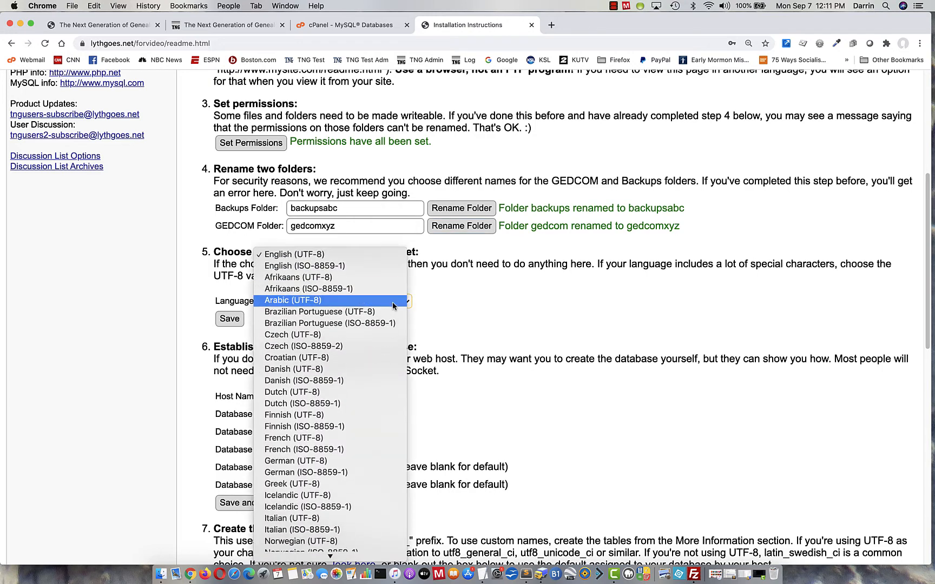
scroll(394, 305, "down", 2)
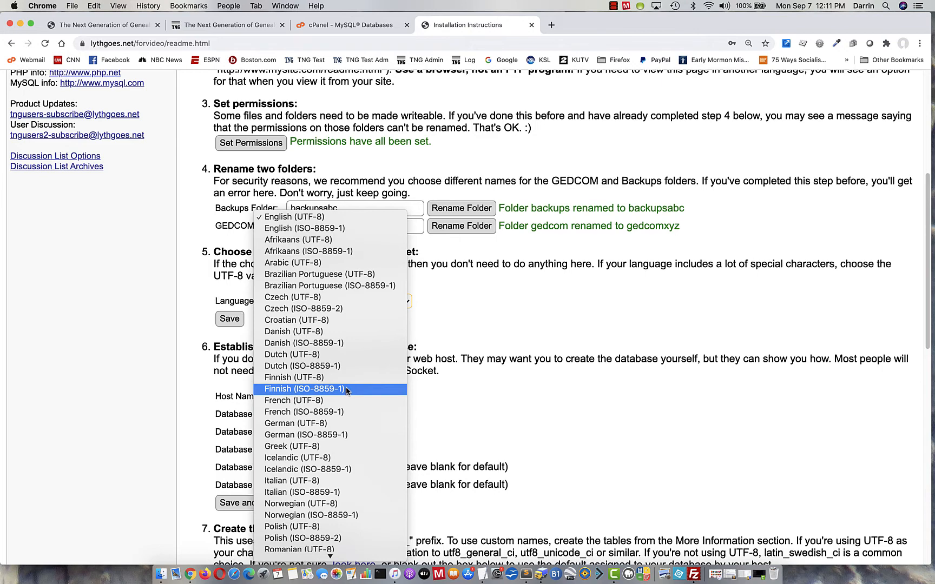
left_click(457, 335)
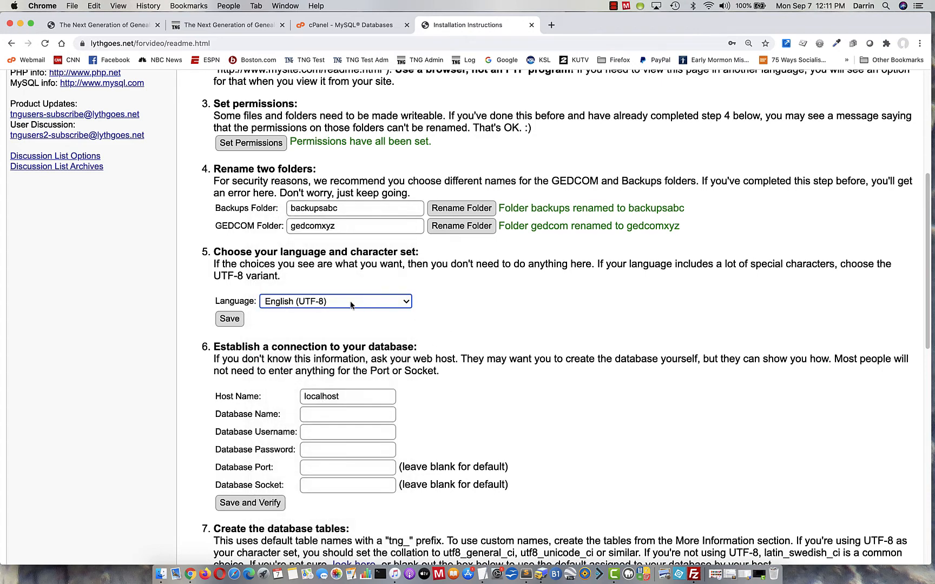
left_click(229, 319)
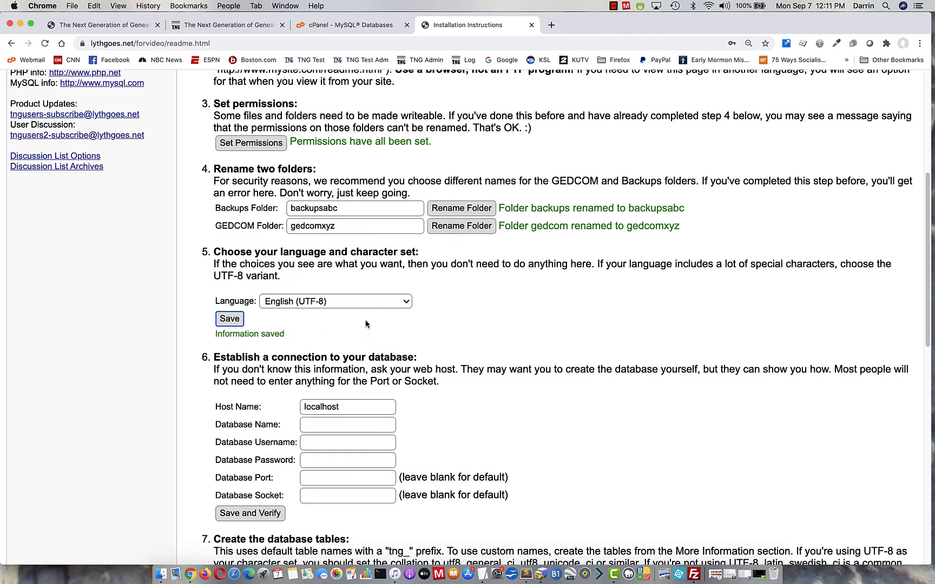
scroll(365, 324, "down", 5)
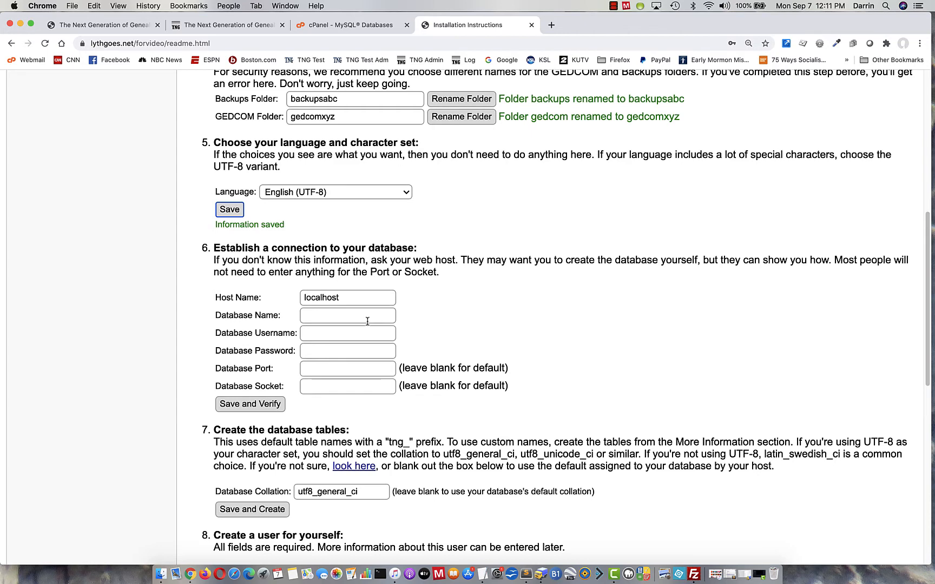
scroll(367, 321, "down", 1)
scroll(367, 321, "down", 1)
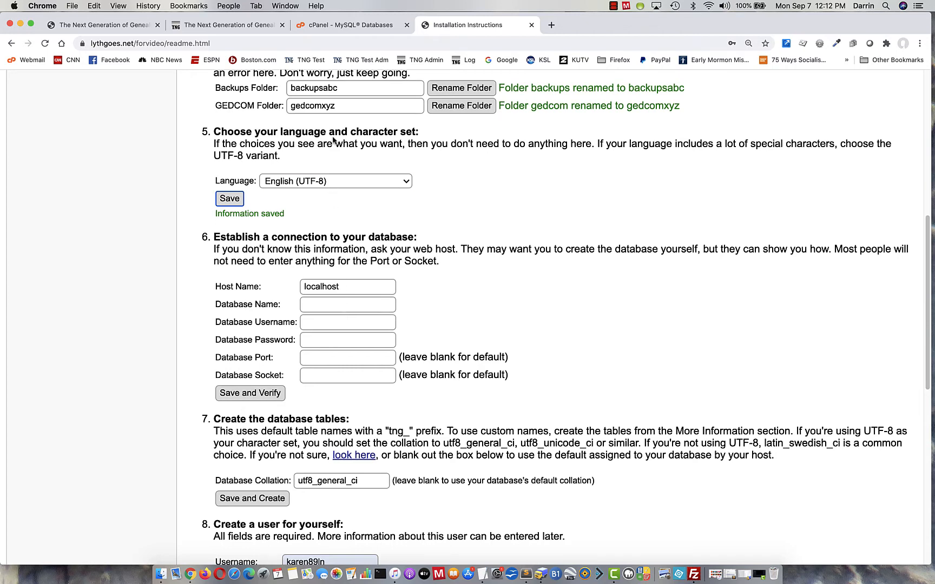
Step: Go to cPanel's MySQL Databases management page
left_click(348, 26)
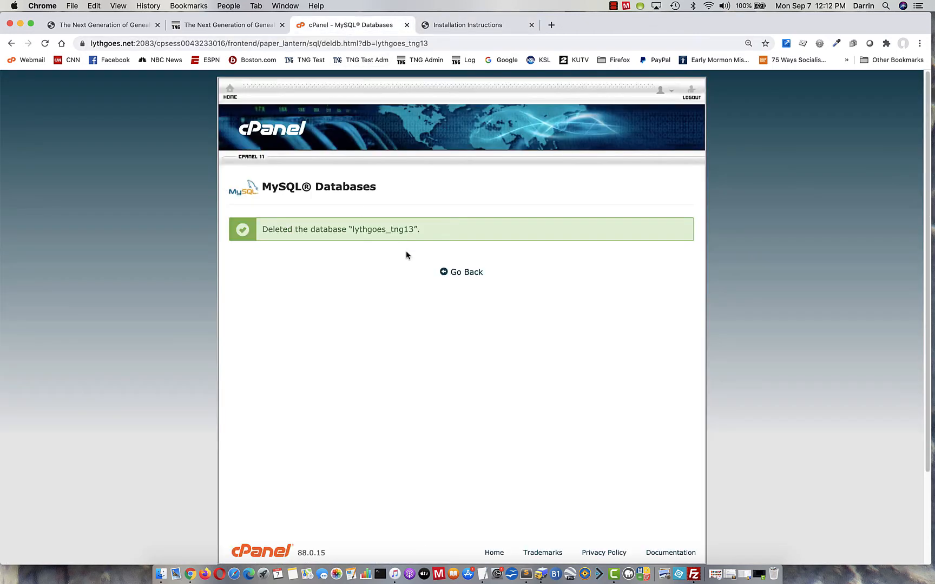
left_click(462, 274)
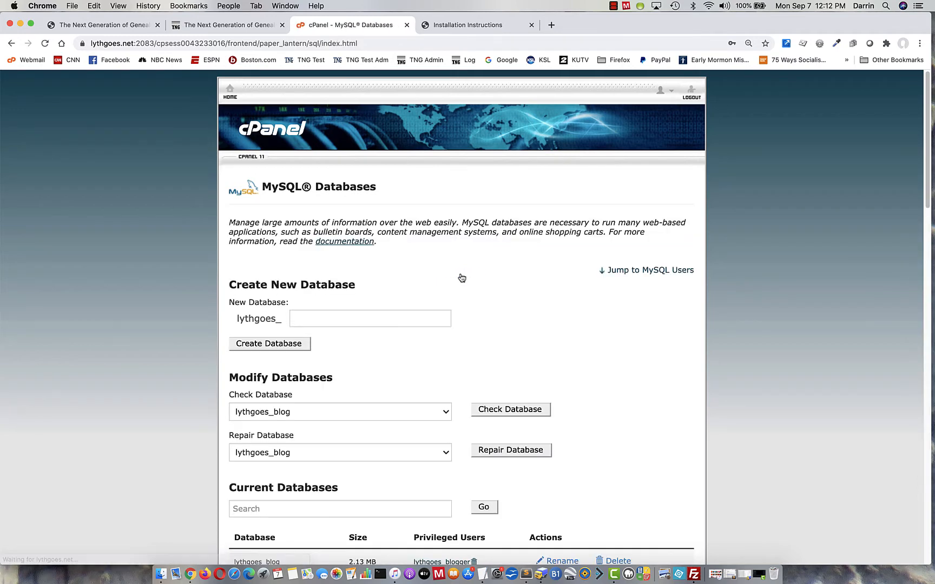
scroll(460, 273, "down", 2)
scroll(460, 273, "up", 2)
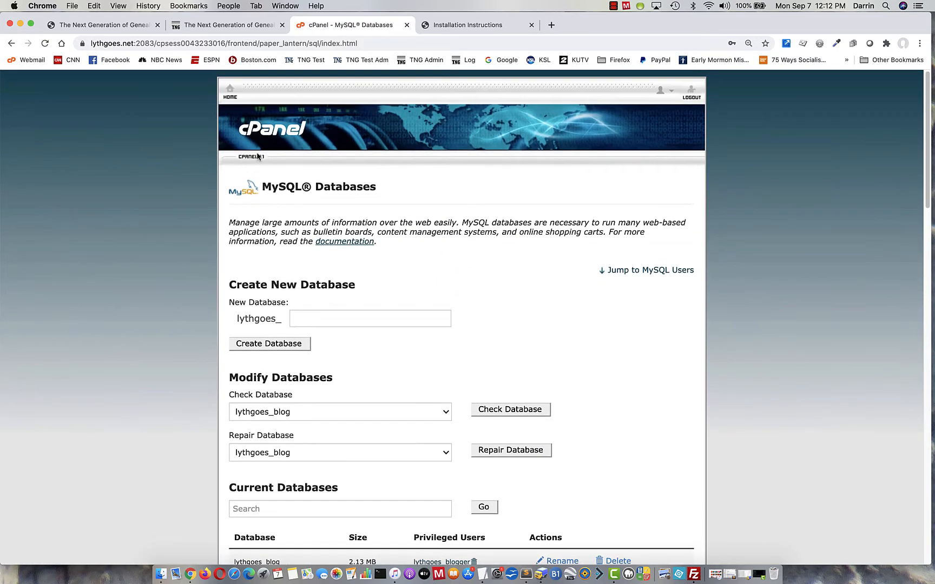
left_click(230, 91)
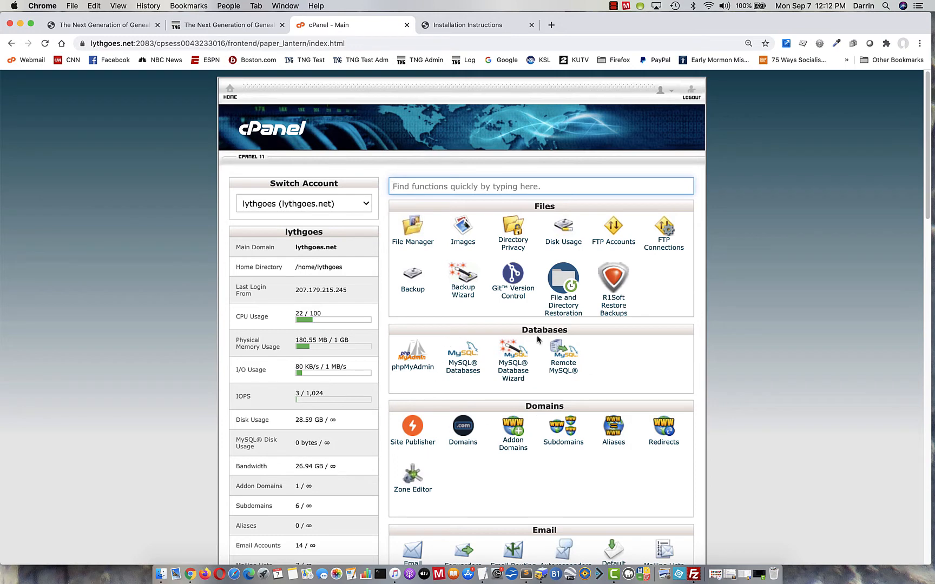
left_click(465, 370)
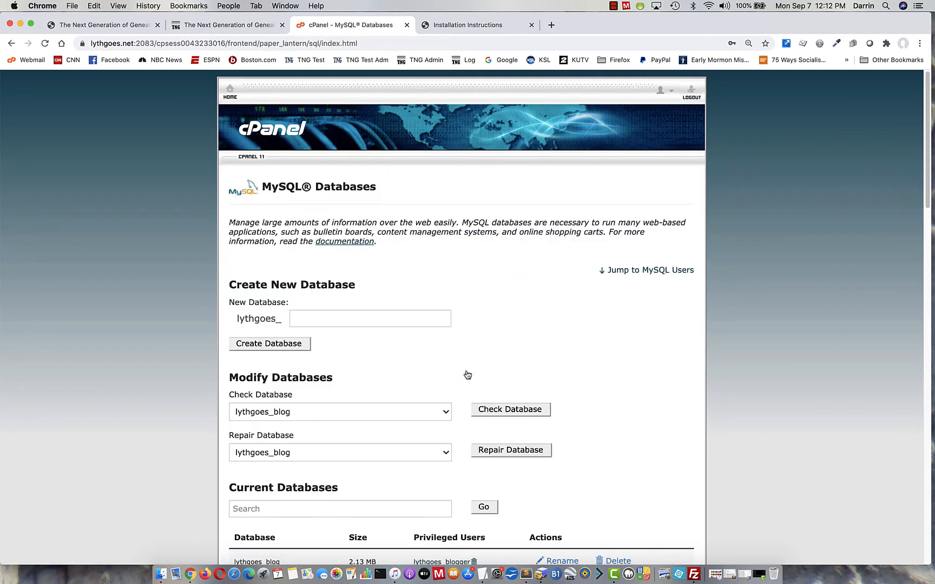
Step: Create a new database named tng13 and return to the MySQL Databases page
scroll(497, 310, "down", 3)
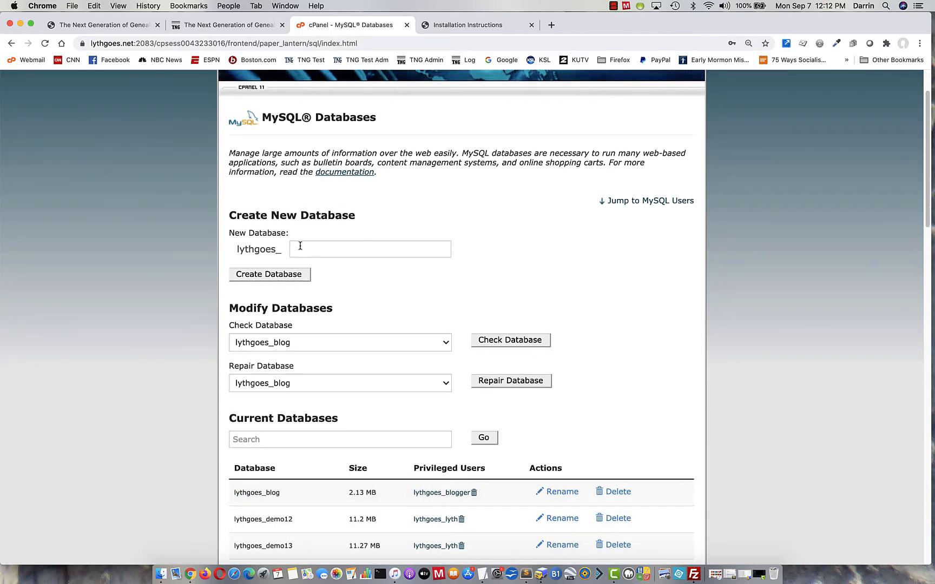
double_click(273, 249)
left_click(299, 249)
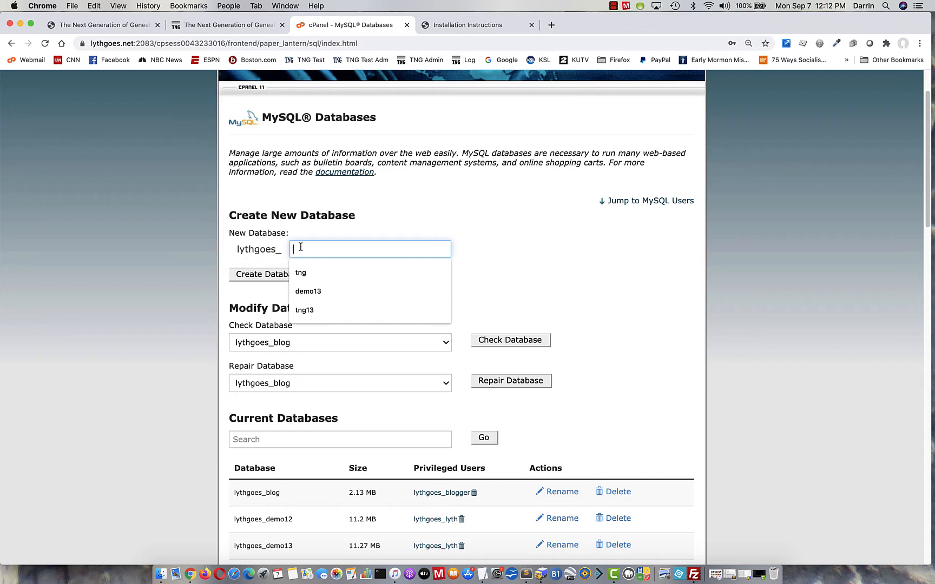
type("tng13")
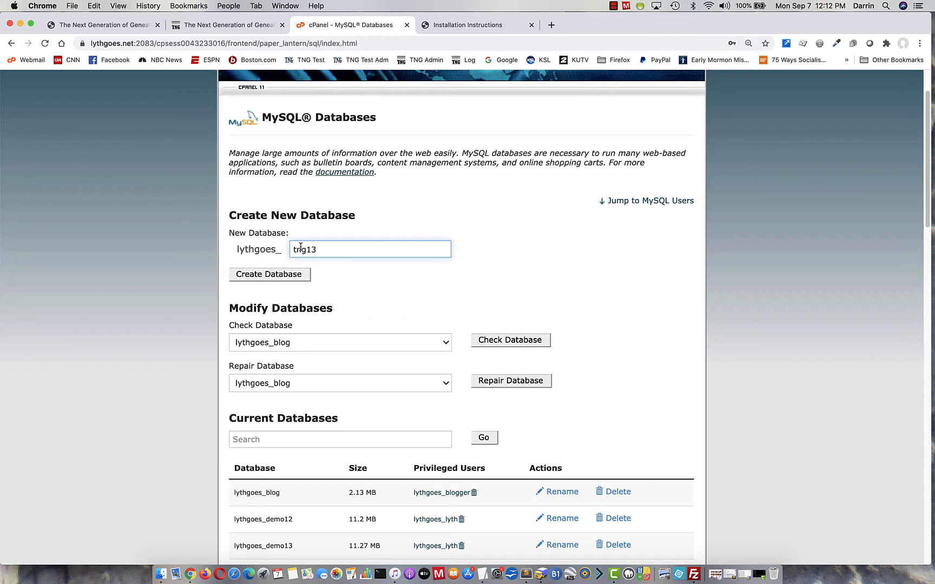
left_click(262, 278)
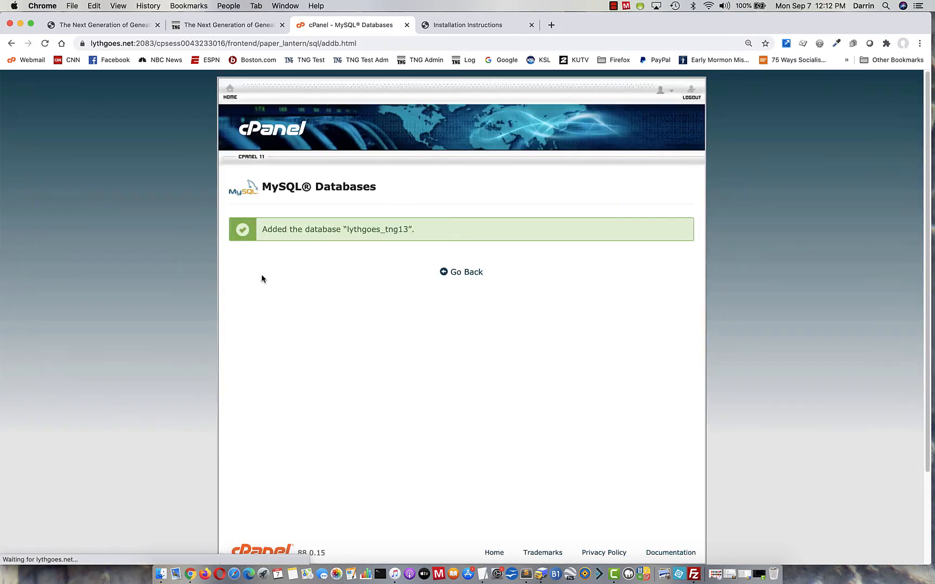
left_click(468, 277)
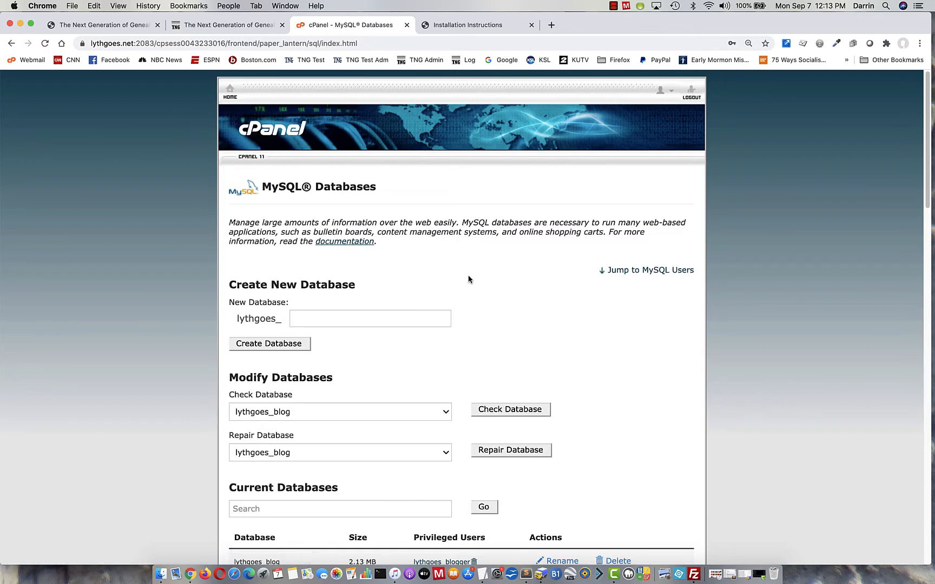
scroll(463, 288, "down", 10)
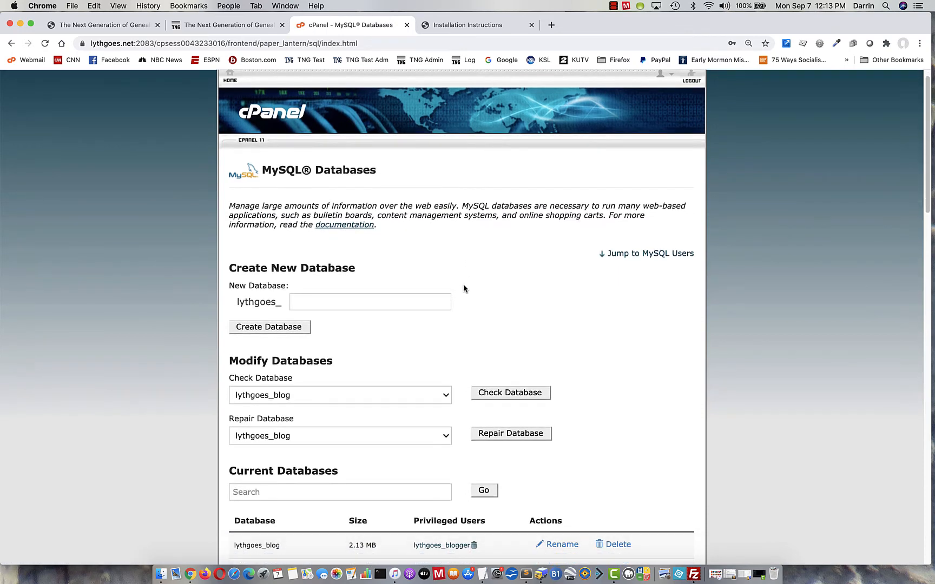
Step: Create MySQL user tng13user with a strong password entered twice, then go back
scroll(464, 287, "down", 12)
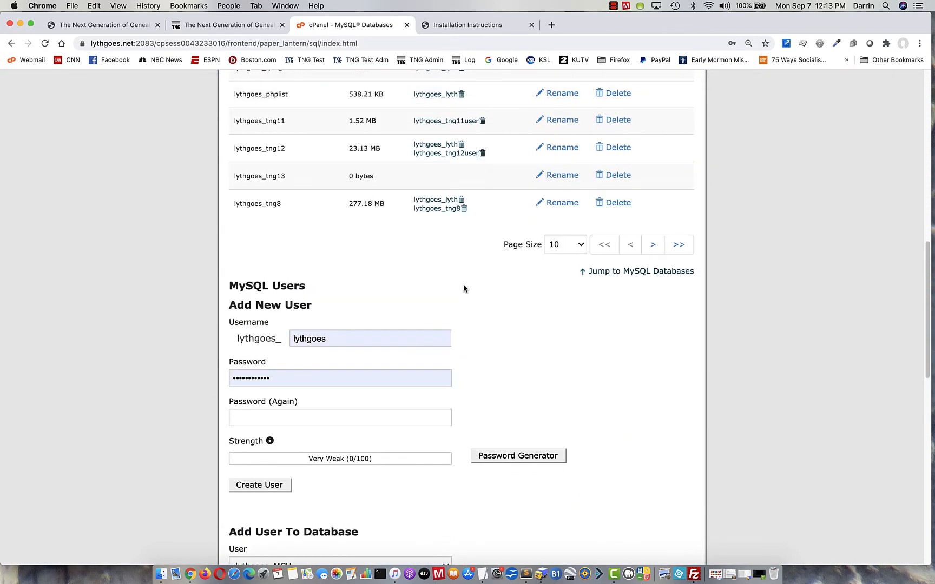
scroll(464, 288, "down", 1)
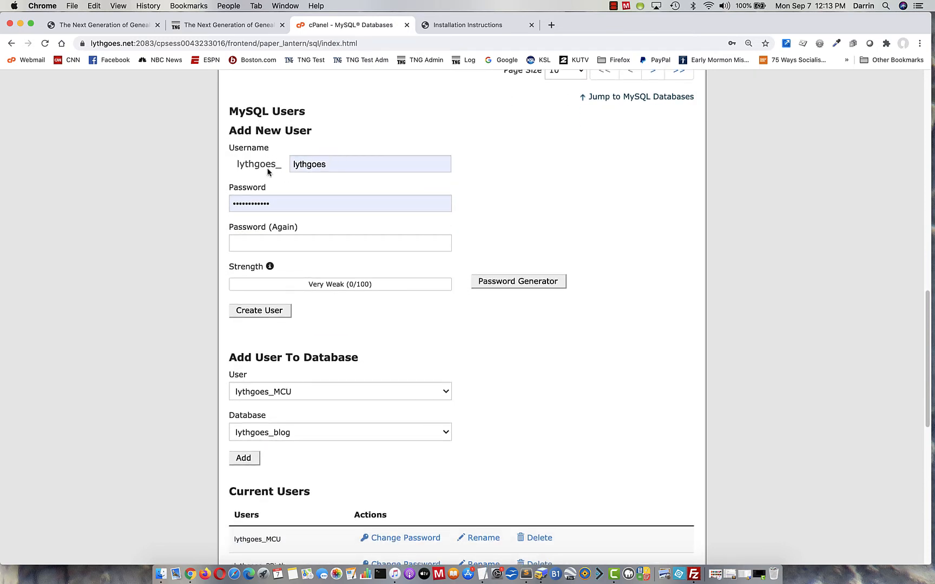
left_click(336, 164)
type("t")
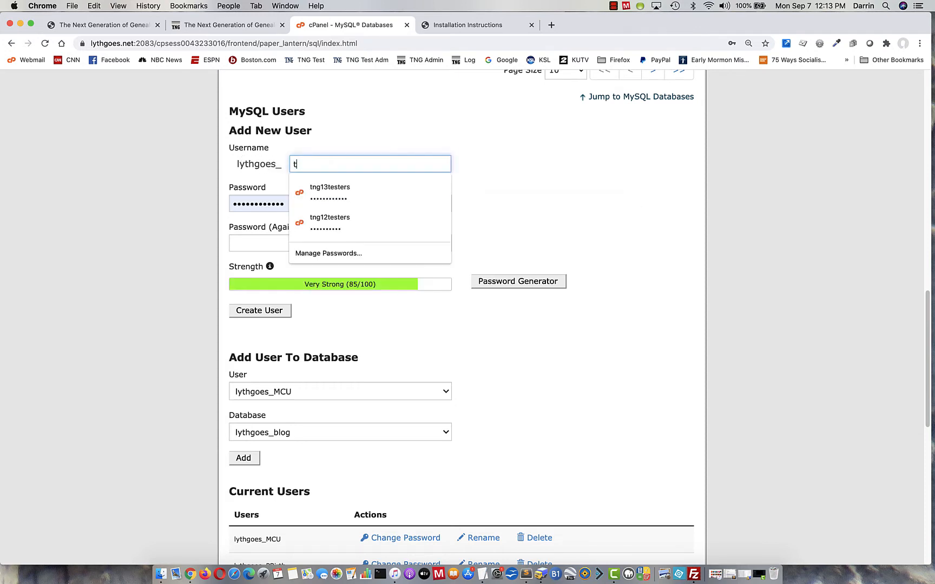
type("ng13user")
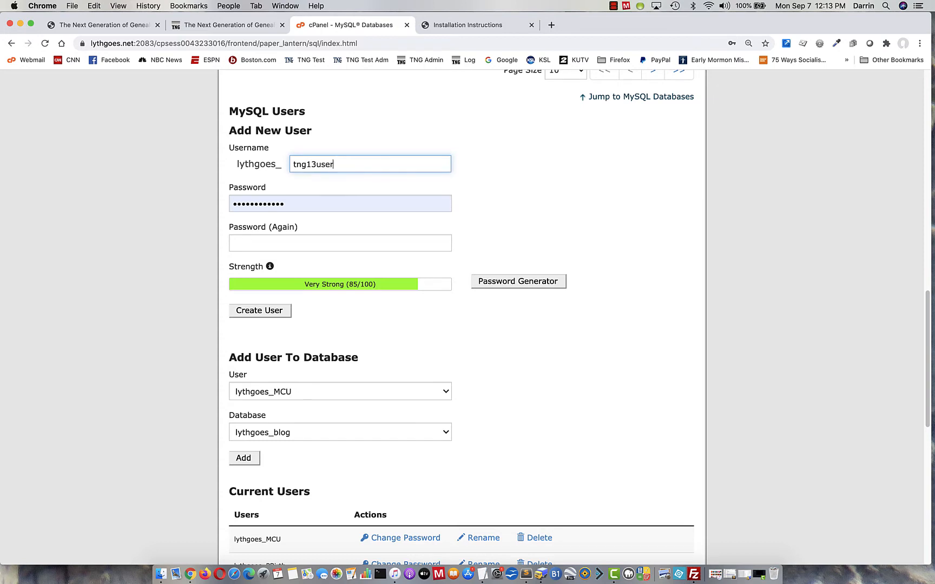
left_click(295, 204)
type("••••••")
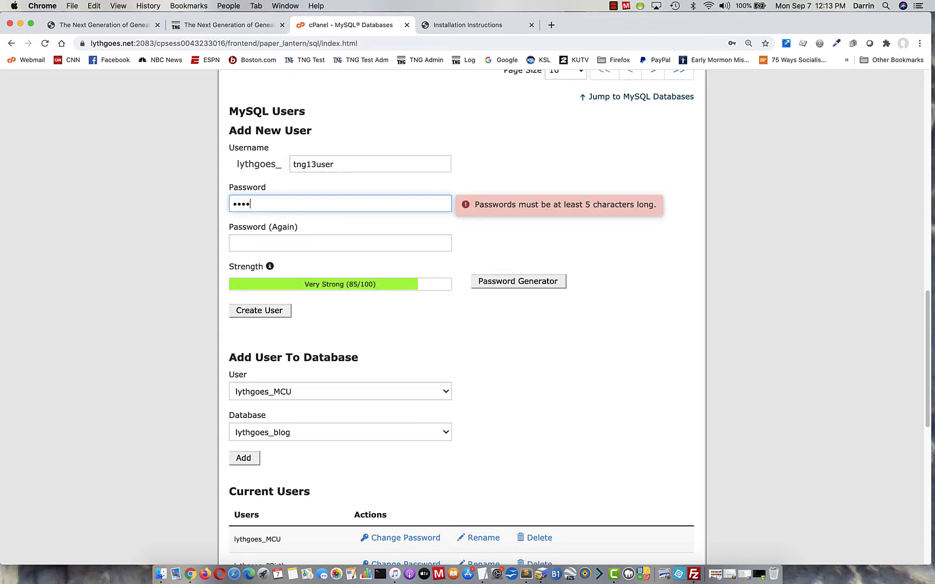
type("•••••••••")
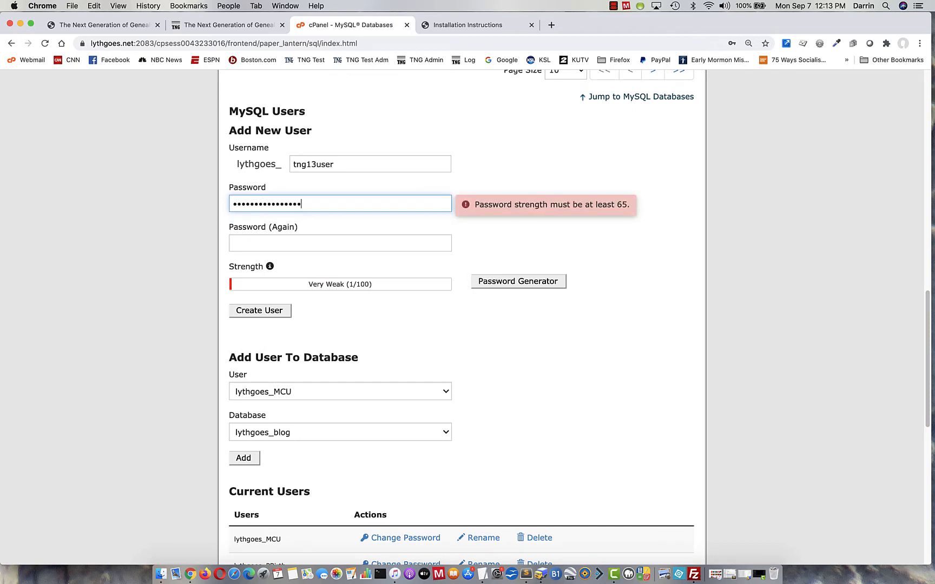
type("••••")
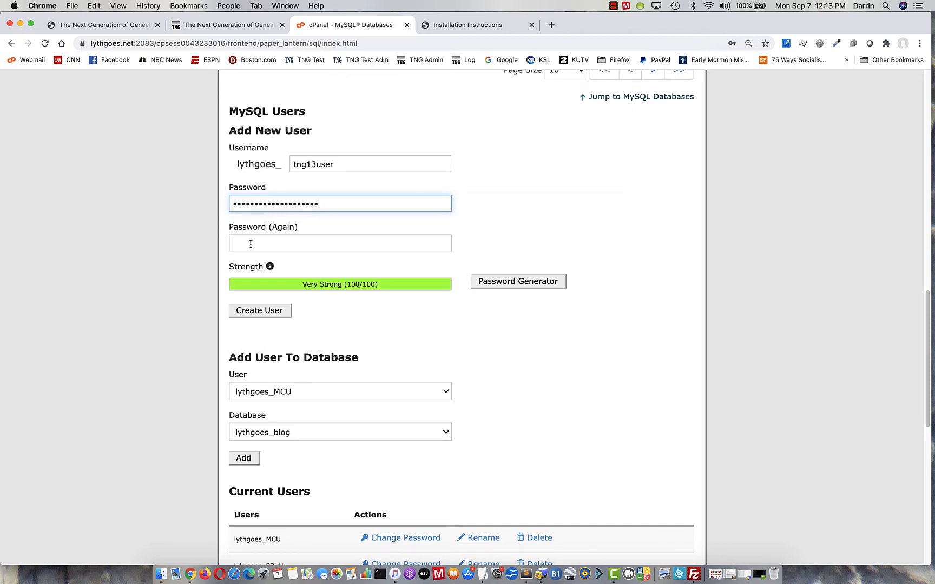
left_click(276, 242)
type("•••••••••••••")
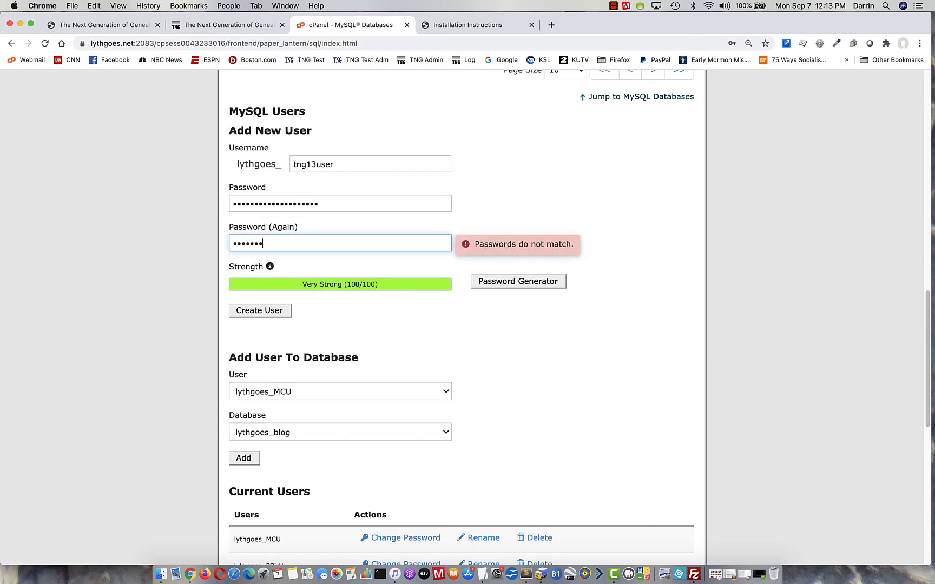
type("•••••••")
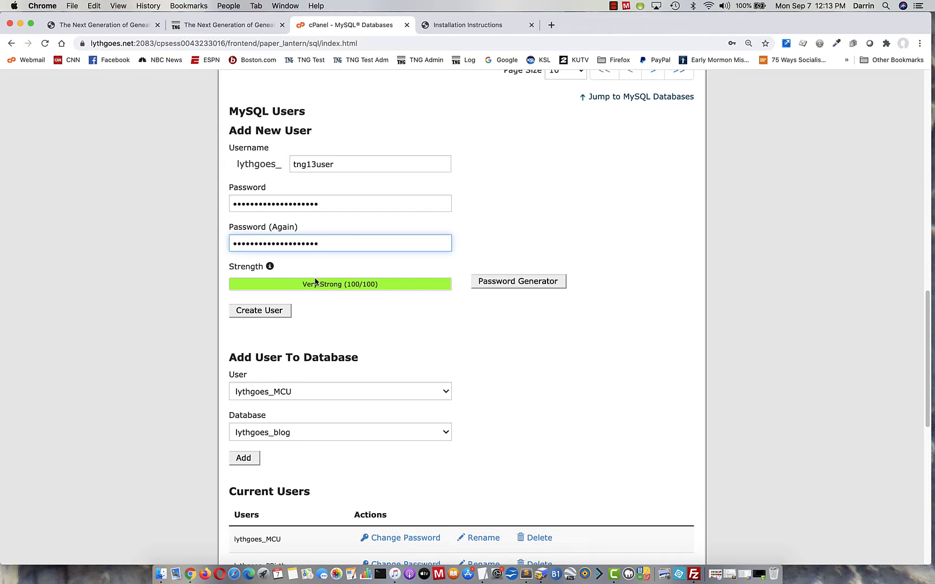
left_click(276, 311)
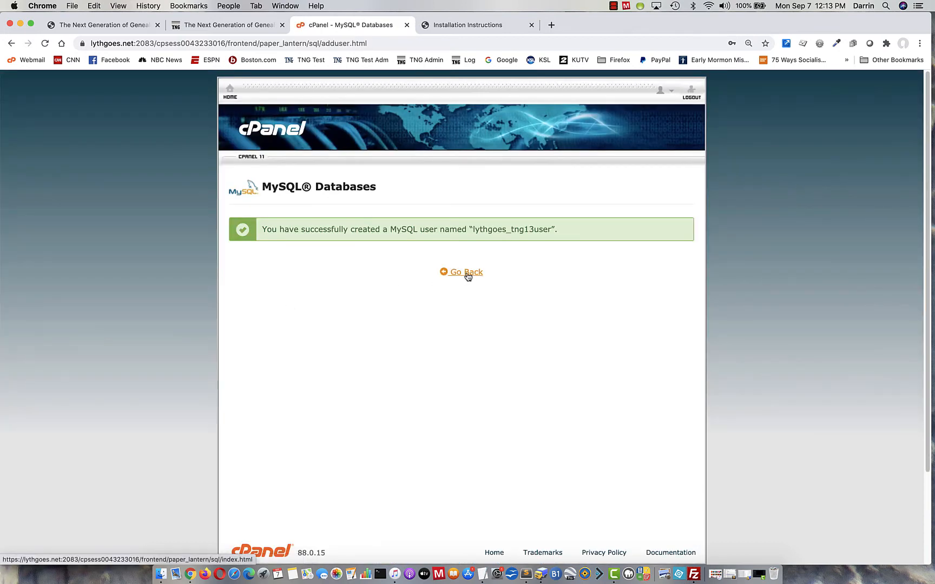
left_click(468, 276)
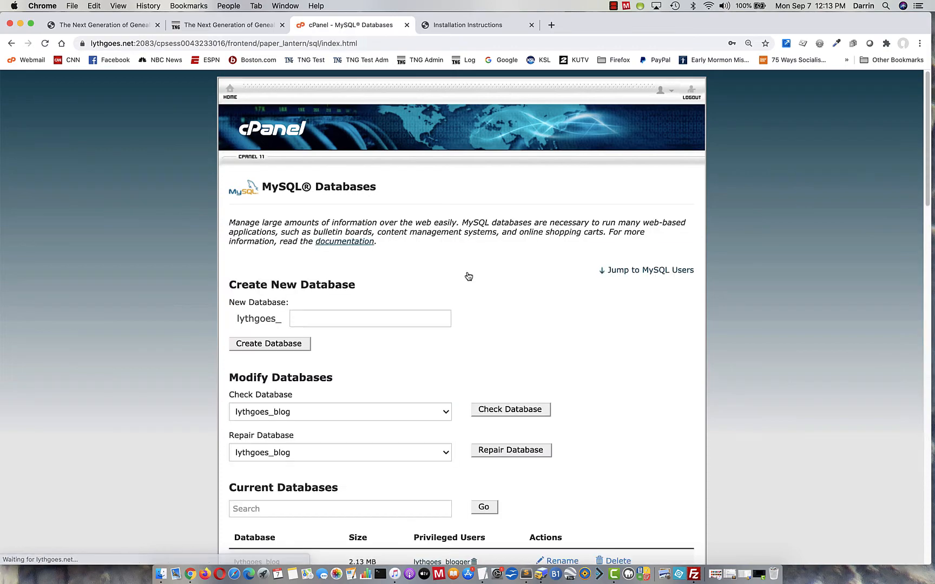
Step: Pair lythgoes_tng13user with the lythgoes_tng13 database under Add User To Database
scroll(466, 274, "down", 10)
scroll(465, 271, "down", 11)
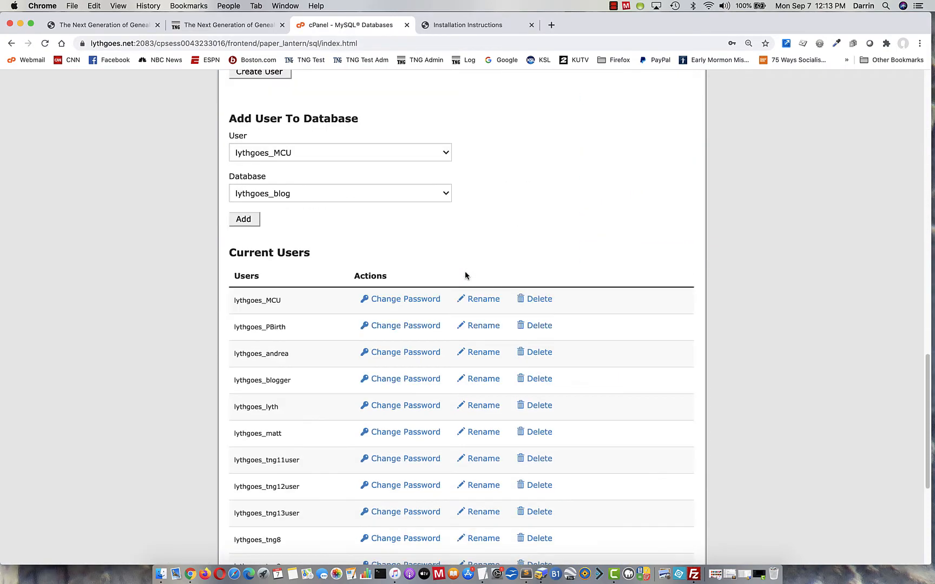
scroll(464, 270, "up", 5)
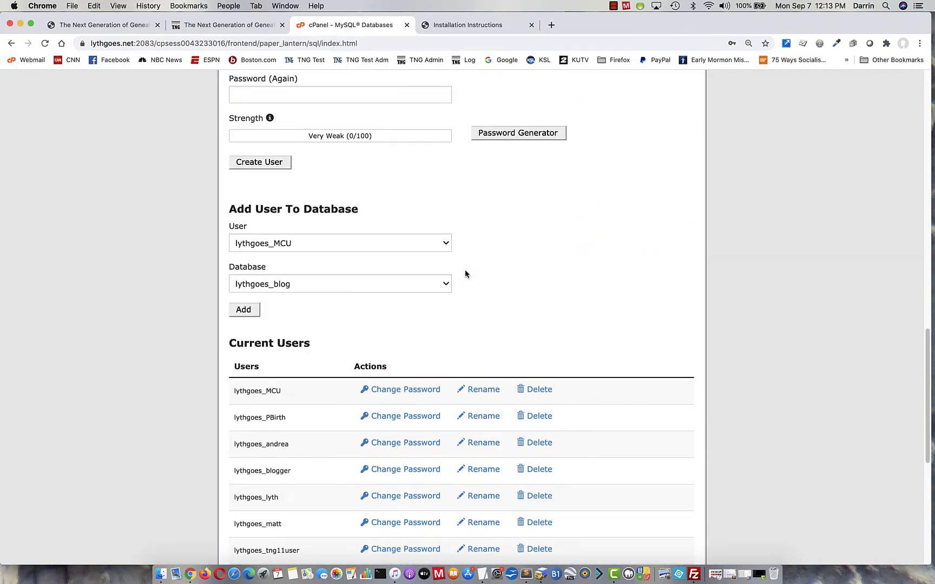
scroll(465, 272, "down", 1)
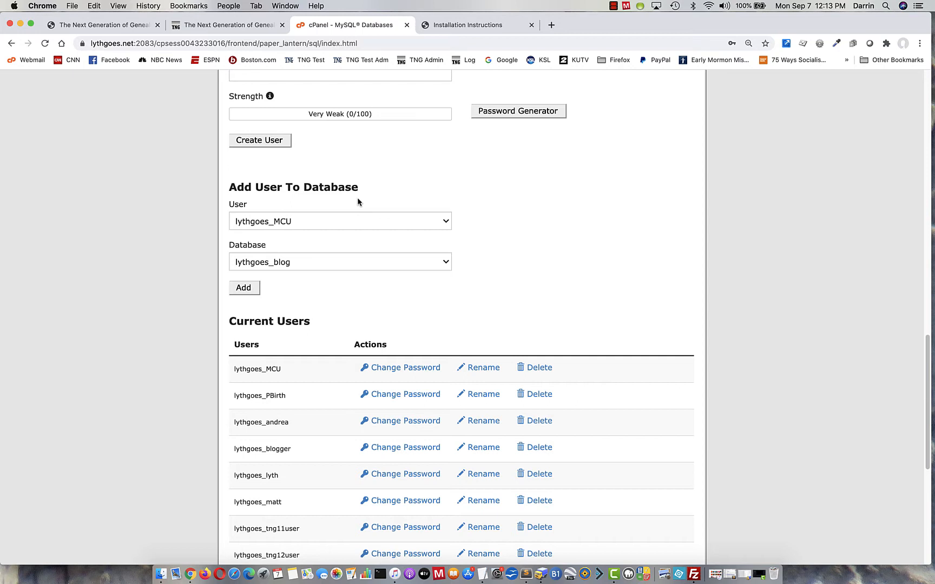
left_click(419, 221)
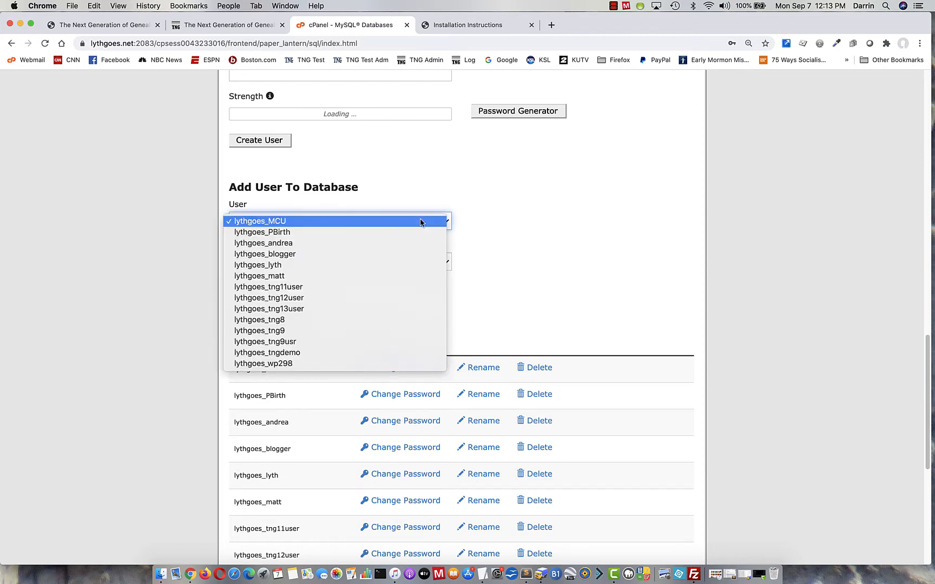
left_click(317, 309)
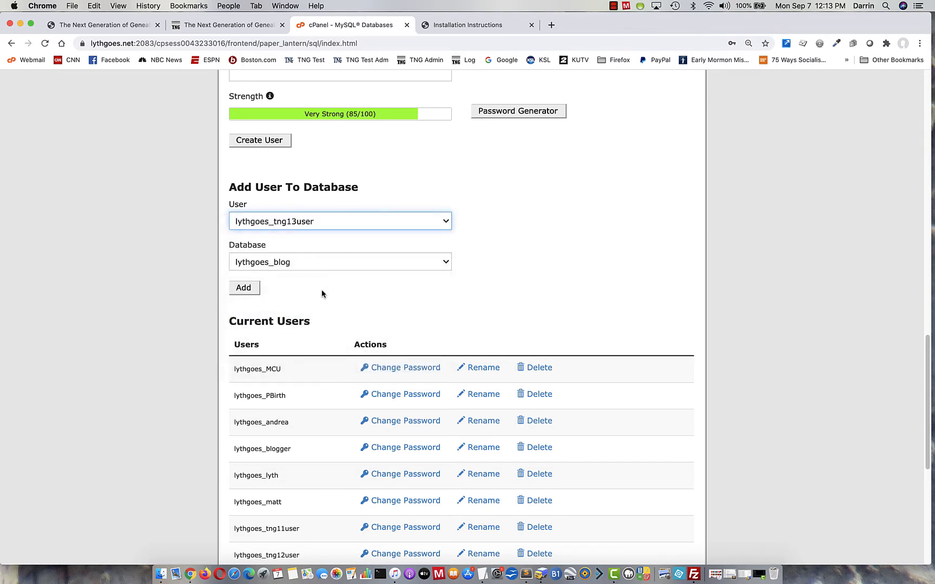
left_click(334, 264)
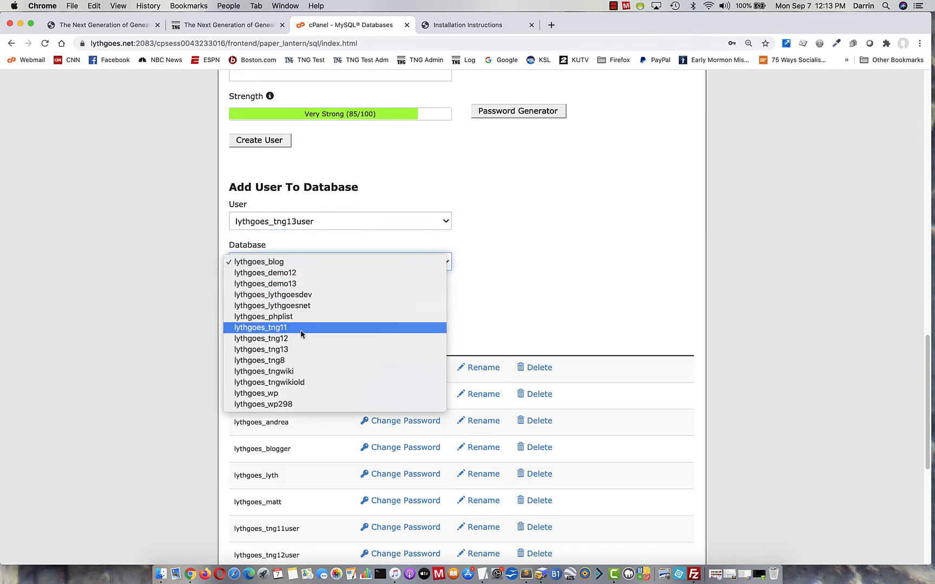
left_click(296, 349)
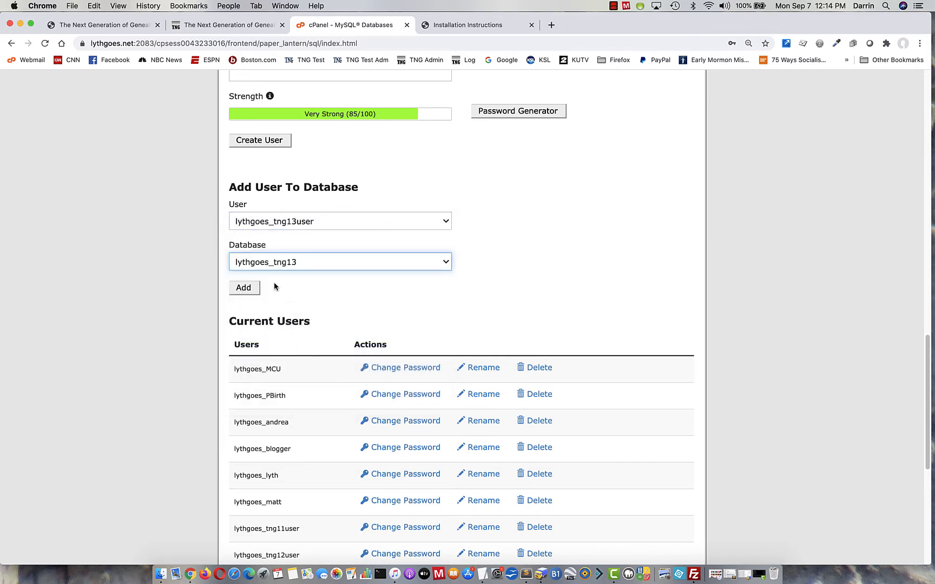
left_click(238, 289)
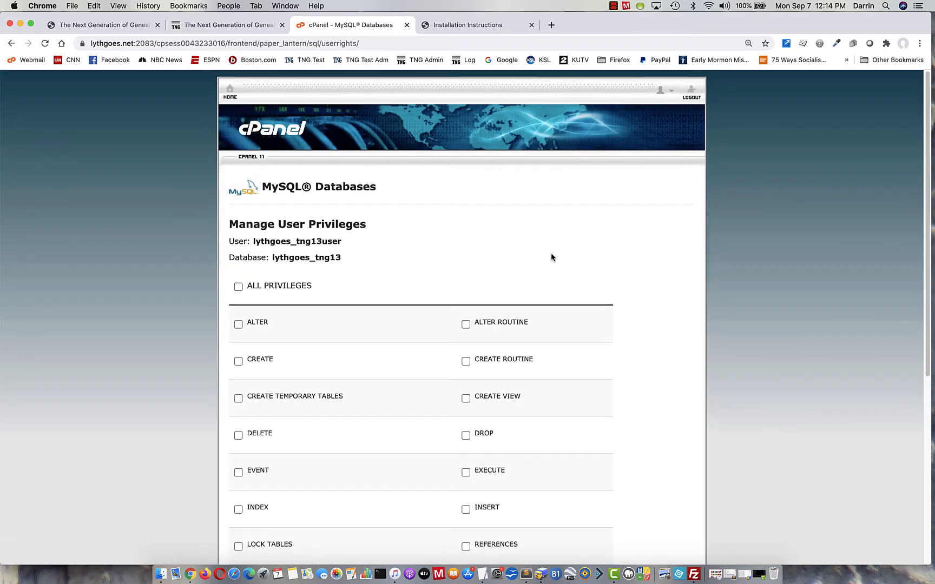
Step: Give lythgoes_tng13user ALL PRIVILEGES on lythgoes_tng13 and save the changes
scroll(551, 257, "down", 2)
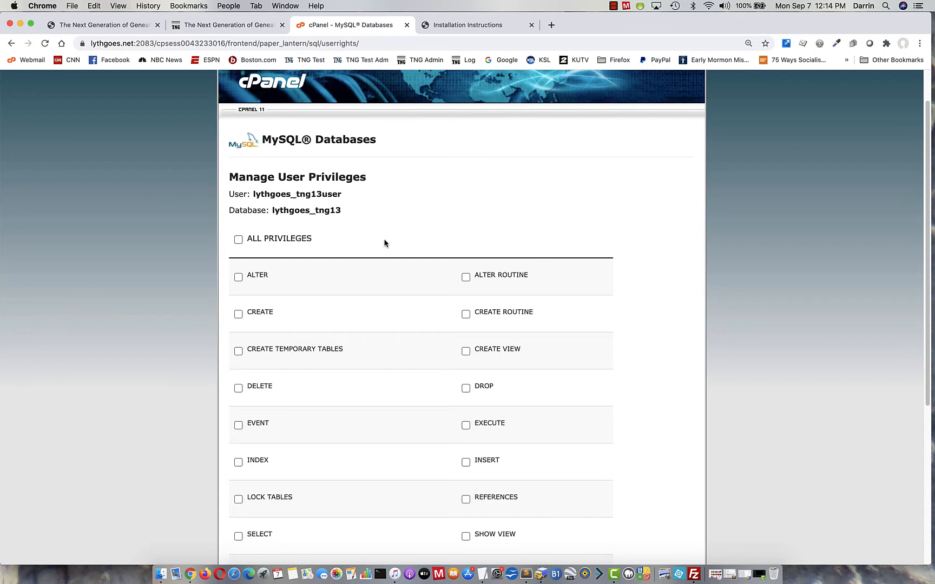
left_click(239, 241)
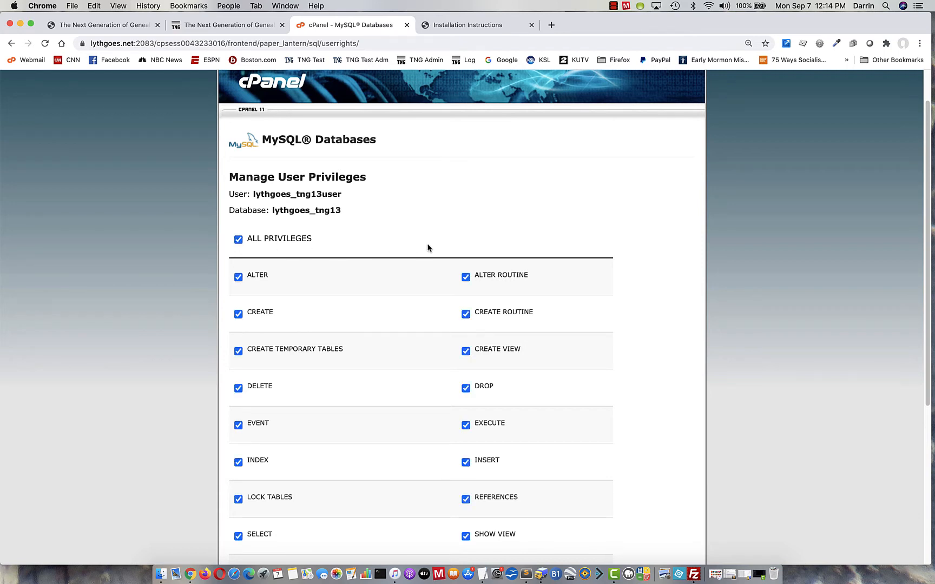
scroll(428, 247, "down", 5)
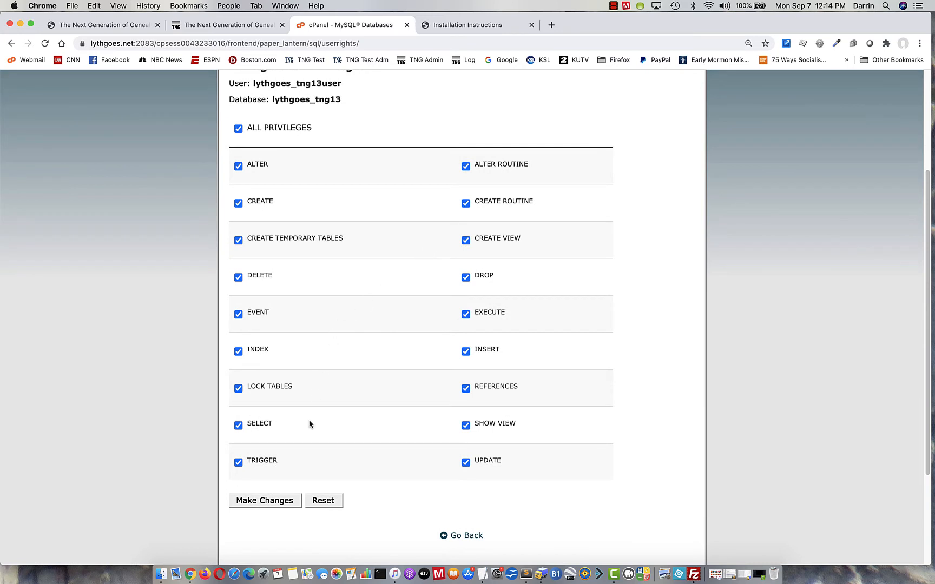
left_click(267, 503)
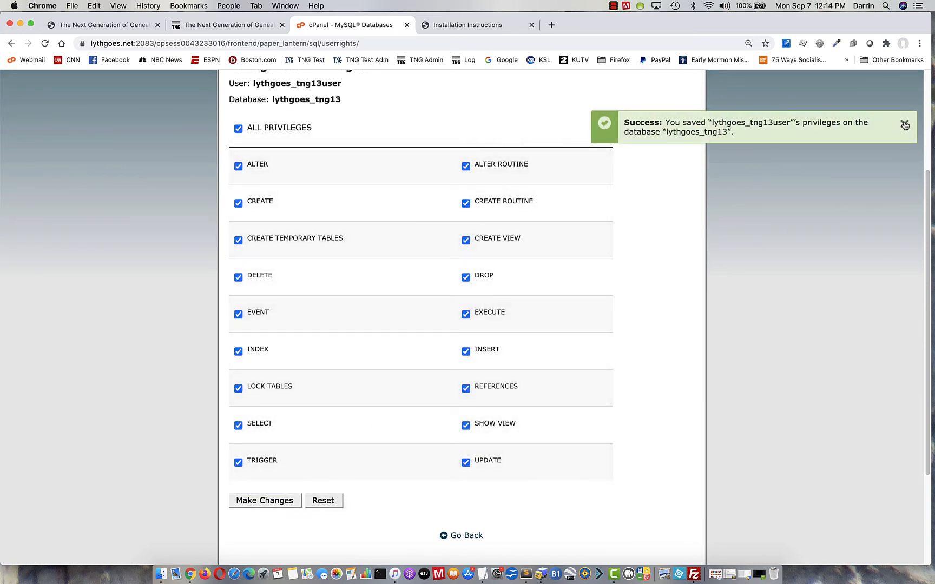
left_click(904, 124)
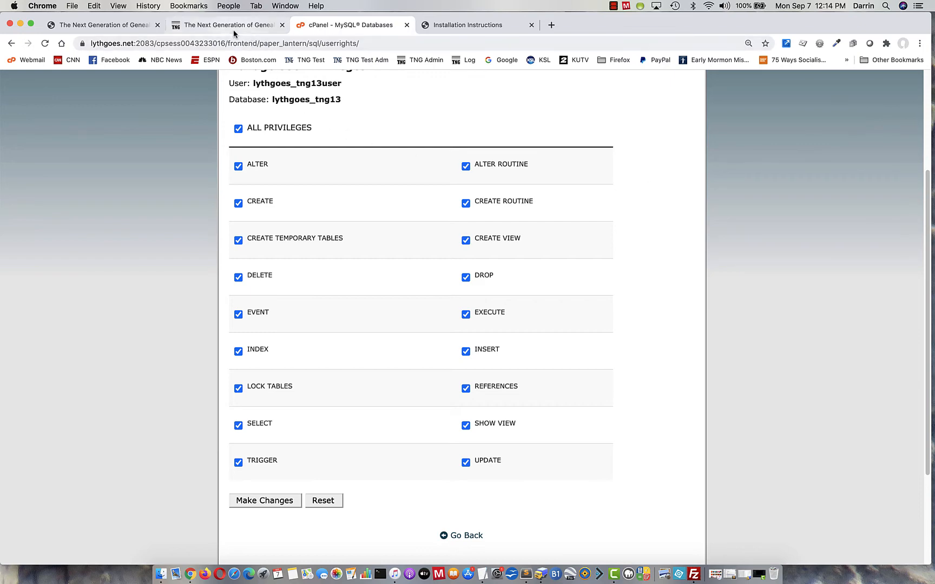
Step: Enter database lythgoes_tng13, user lythgoes_tng13user and its password, then save and verify
left_click(449, 29)
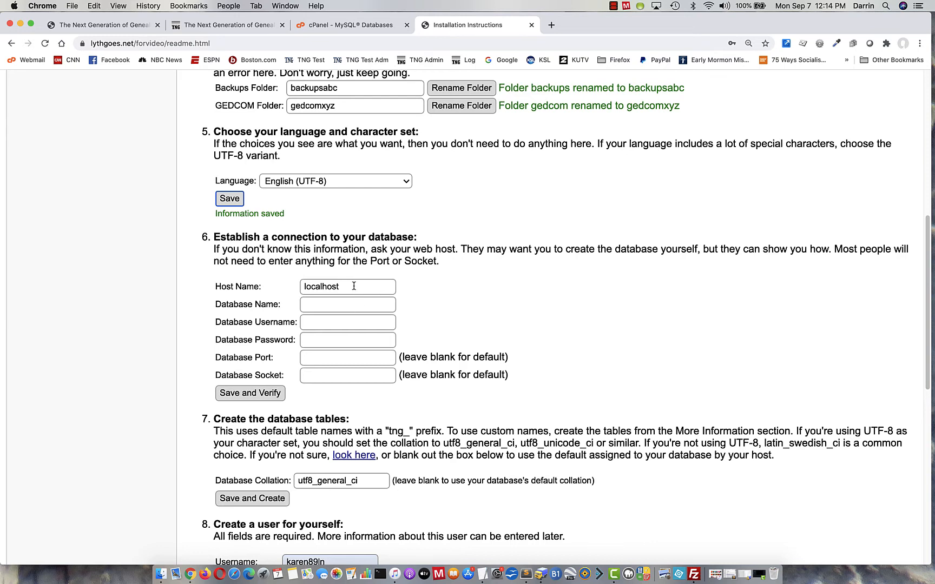
left_click_drag(356, 287, 305, 288)
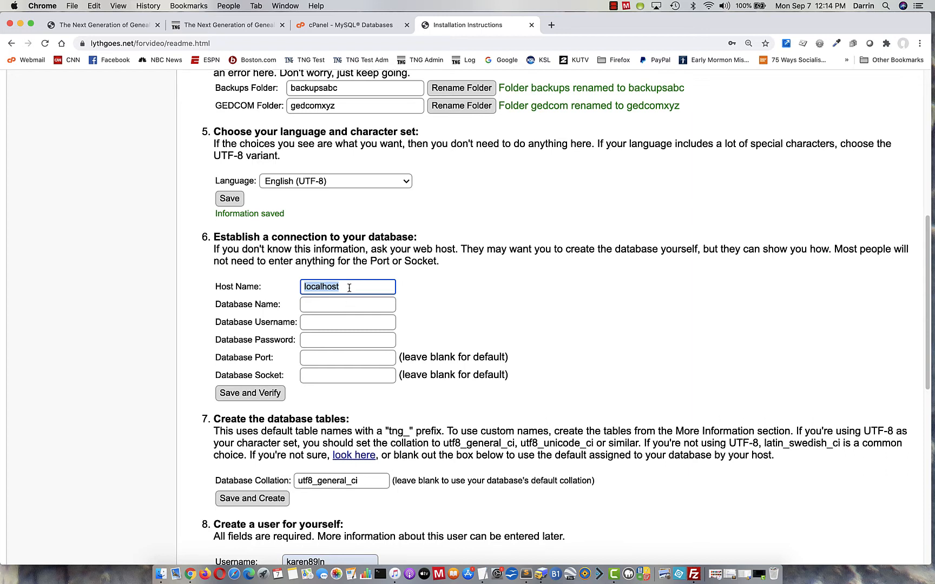
left_click(349, 288)
left_click_drag(344, 287, 286, 292)
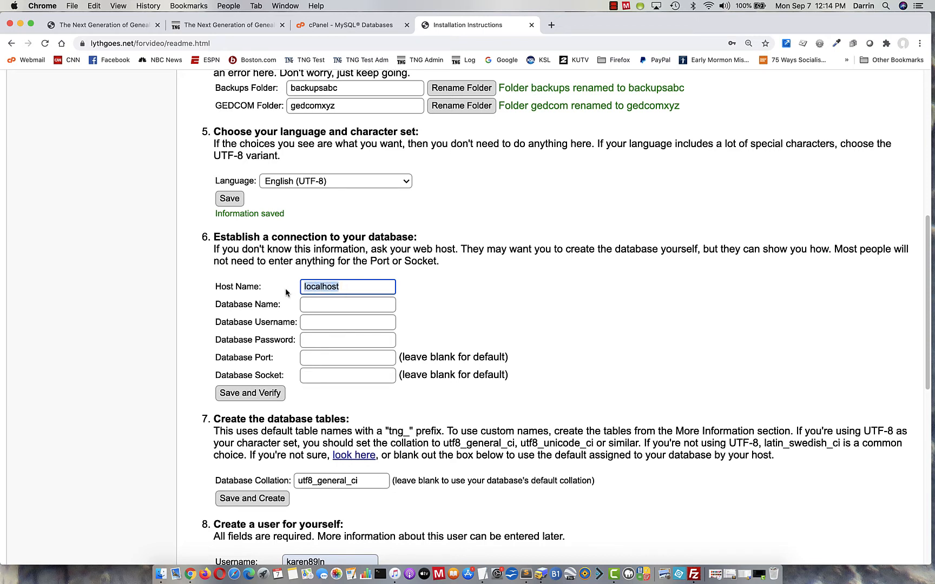
left_click(312, 304)
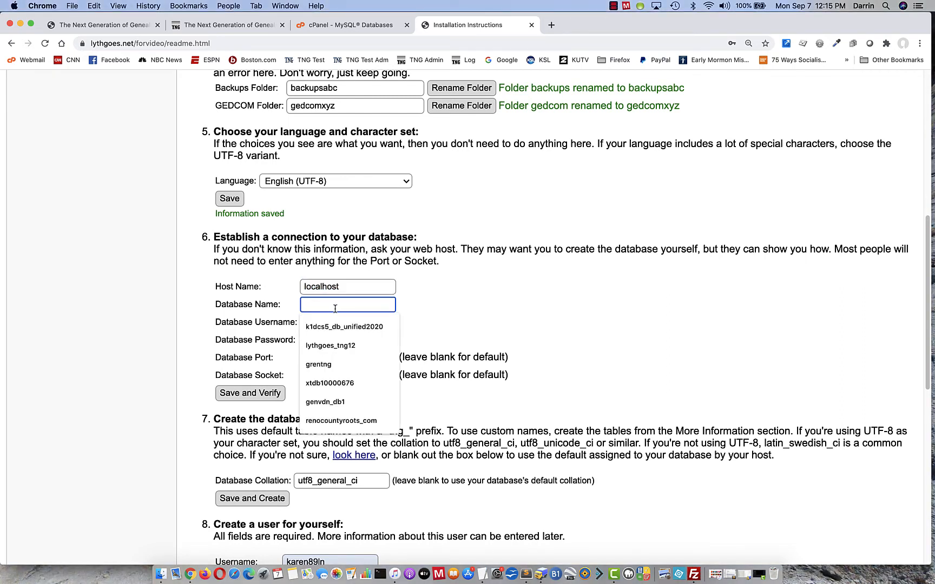
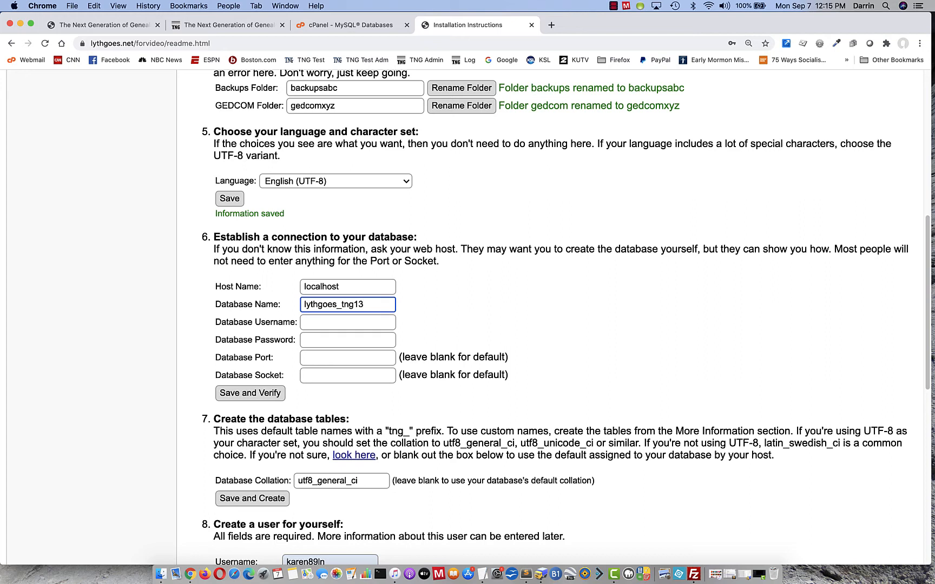
key("Tab")
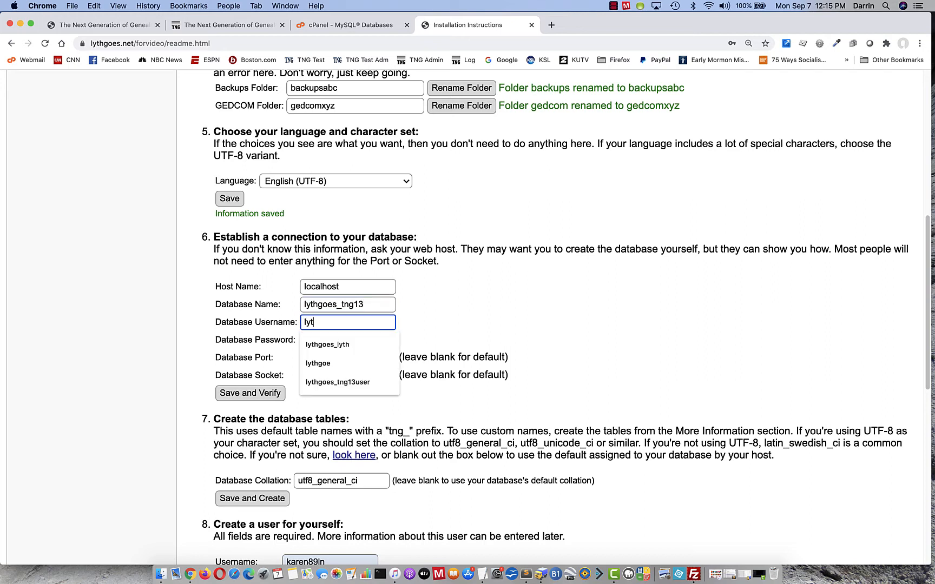
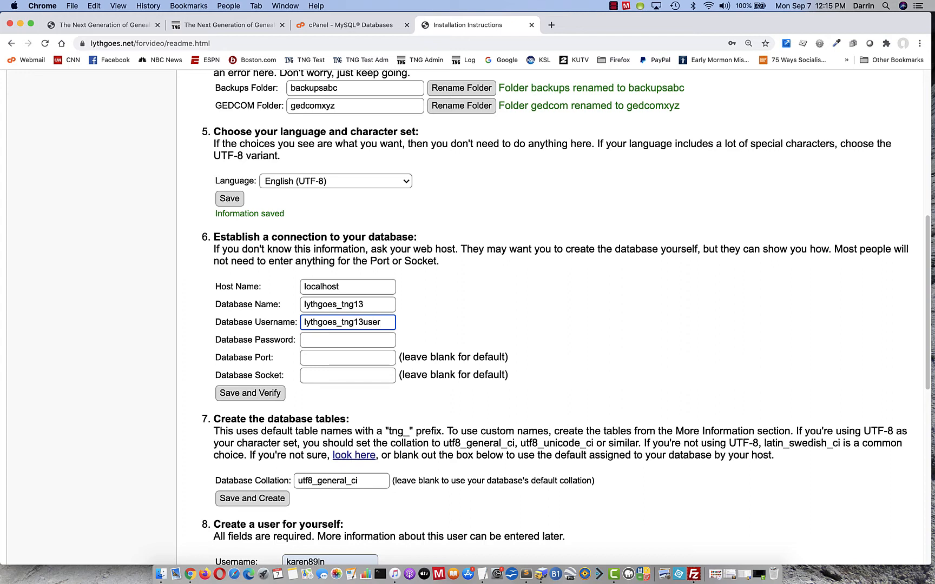
key("Tab")
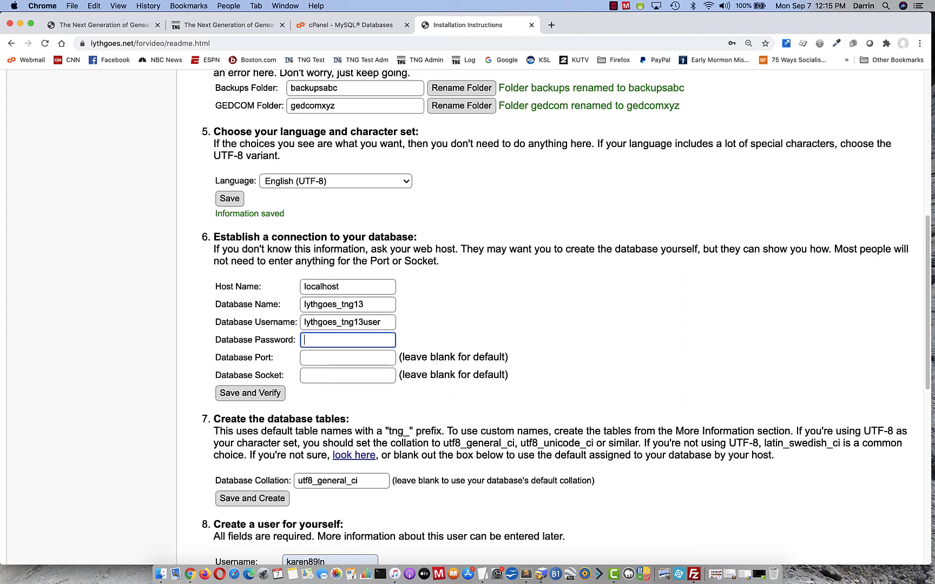
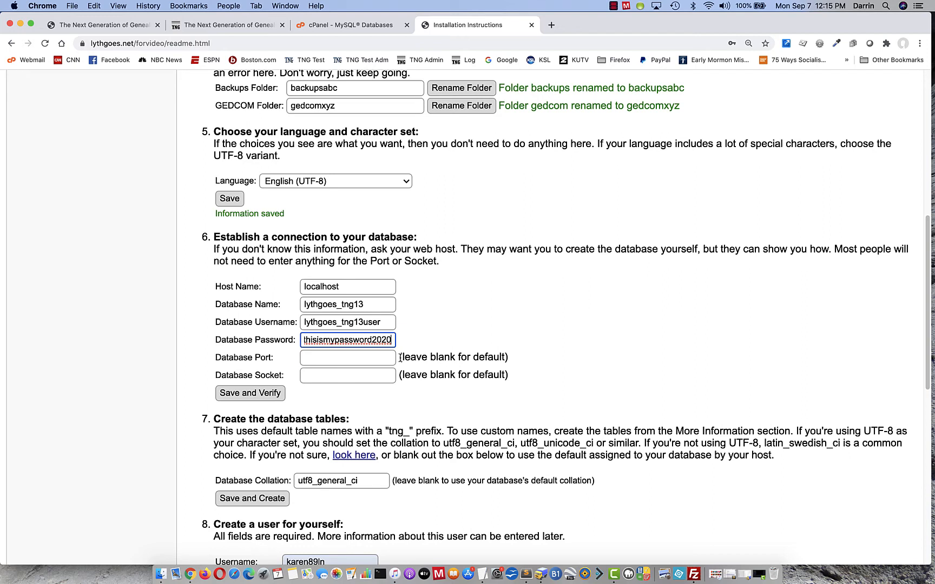
left_click(244, 394)
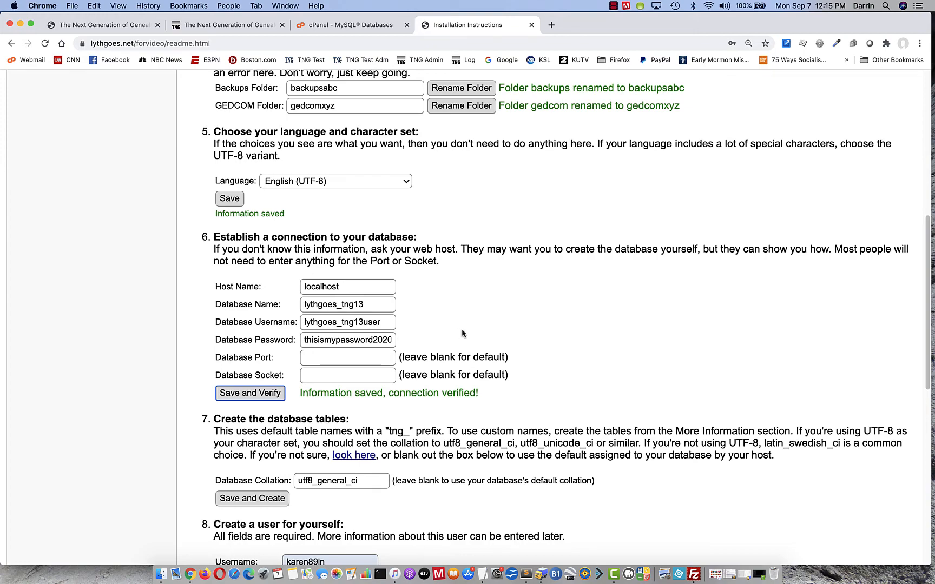
Step: Keep utf8_general_ci as the collation and create the TNG database tables
scroll(461, 332, "up", 2)
scroll(462, 329, "down", 10)
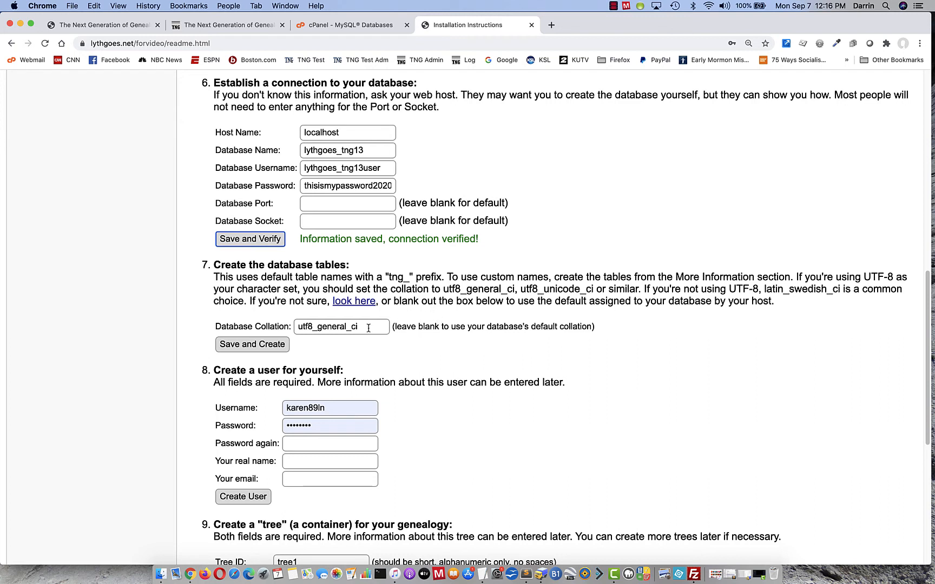
left_click_drag(370, 327, 297, 328)
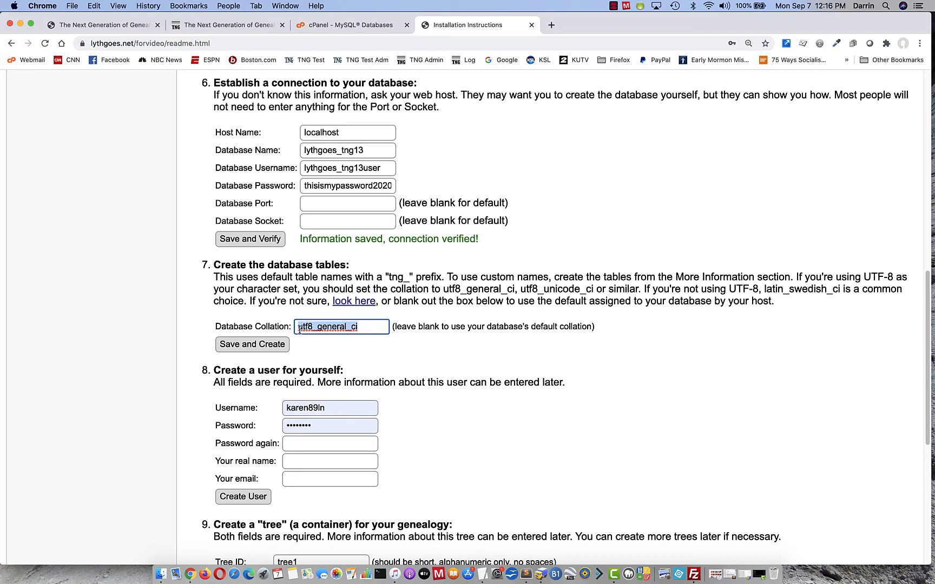
left_click(392, 351)
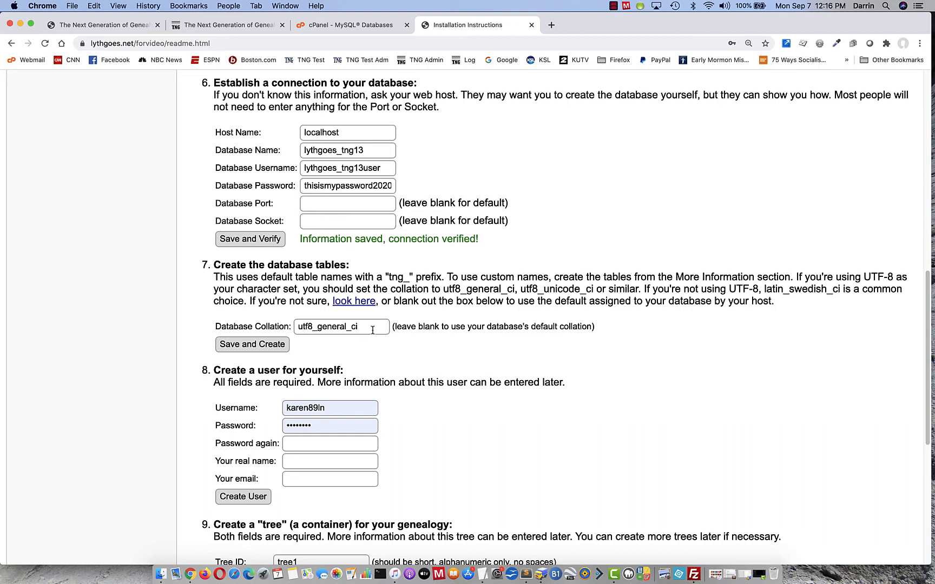
left_click_drag(373, 330, 352, 330)
left_click(398, 331)
left_click_drag(368, 326, 298, 327)
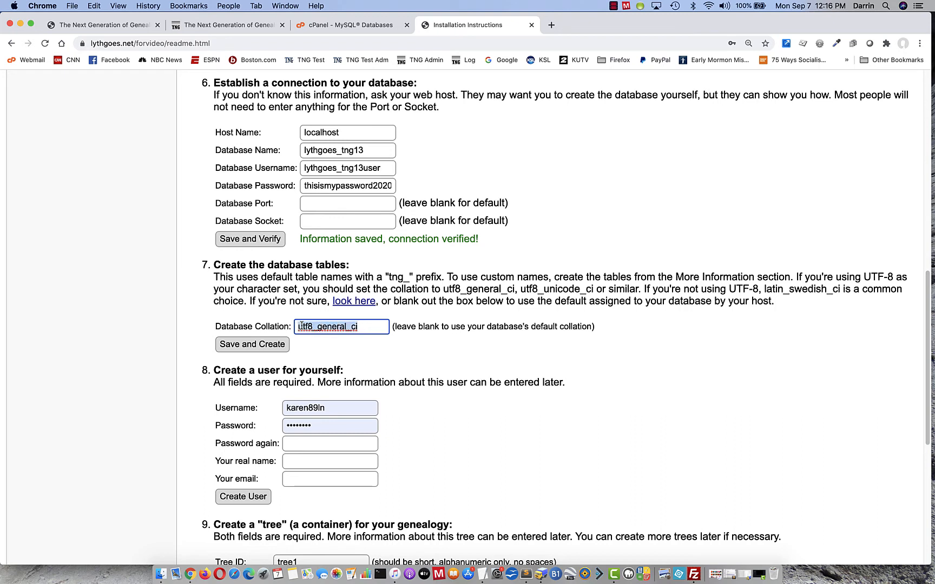
left_click(425, 327)
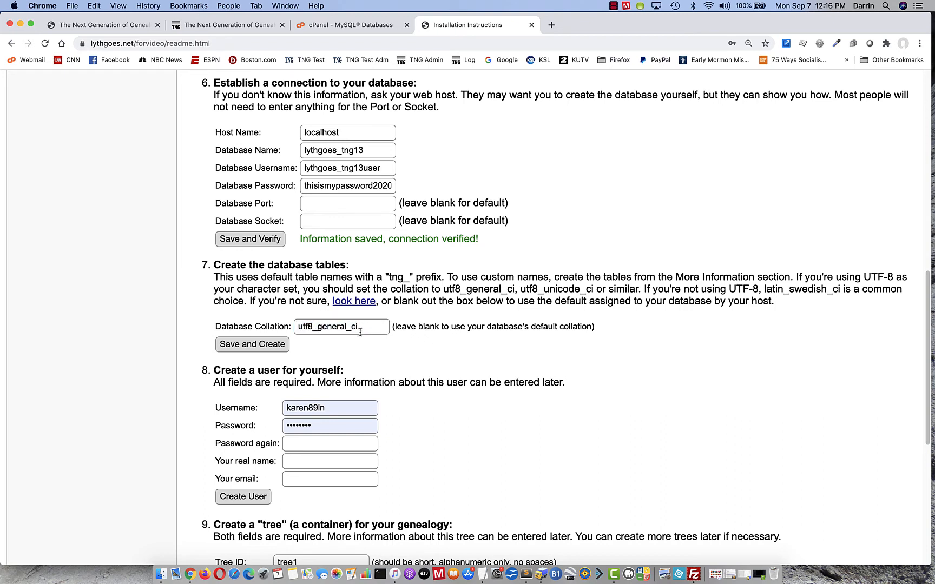
left_click(259, 347)
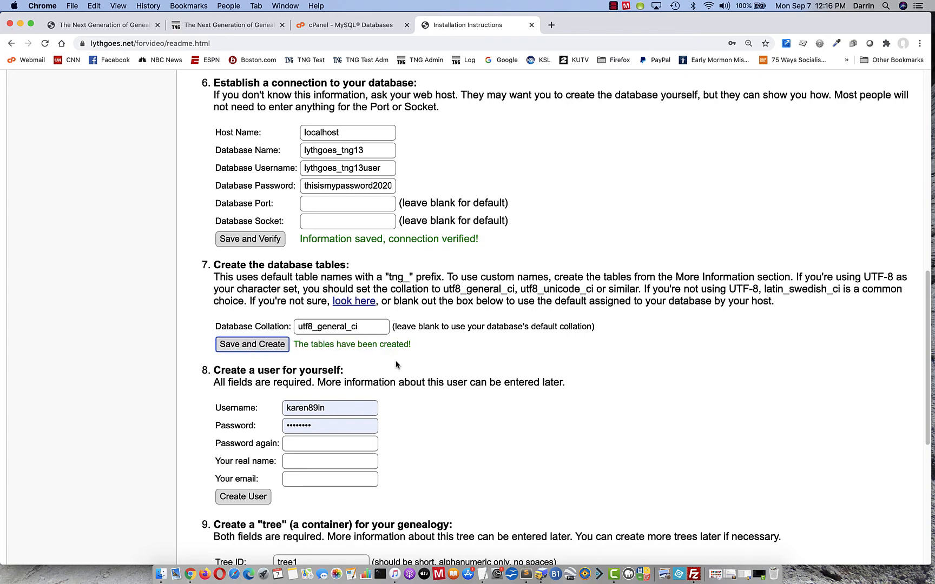
scroll(398, 365, "down", 2)
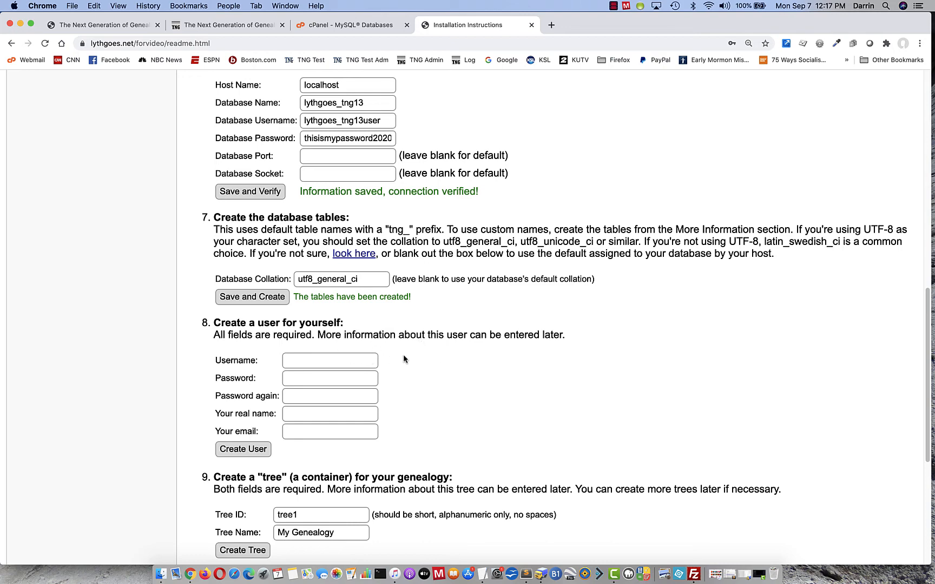
scroll(404, 356, "down", 3)
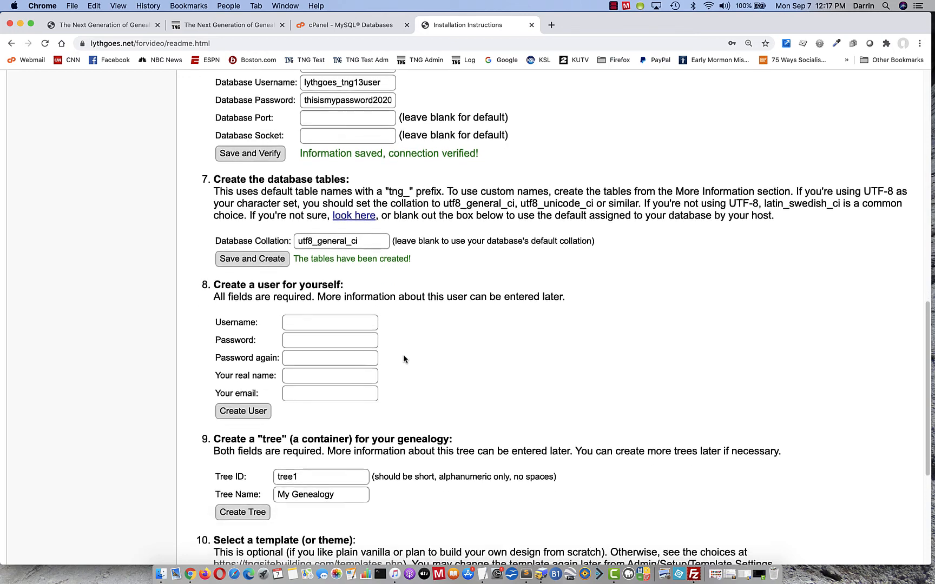
scroll(403, 359, "down", 3)
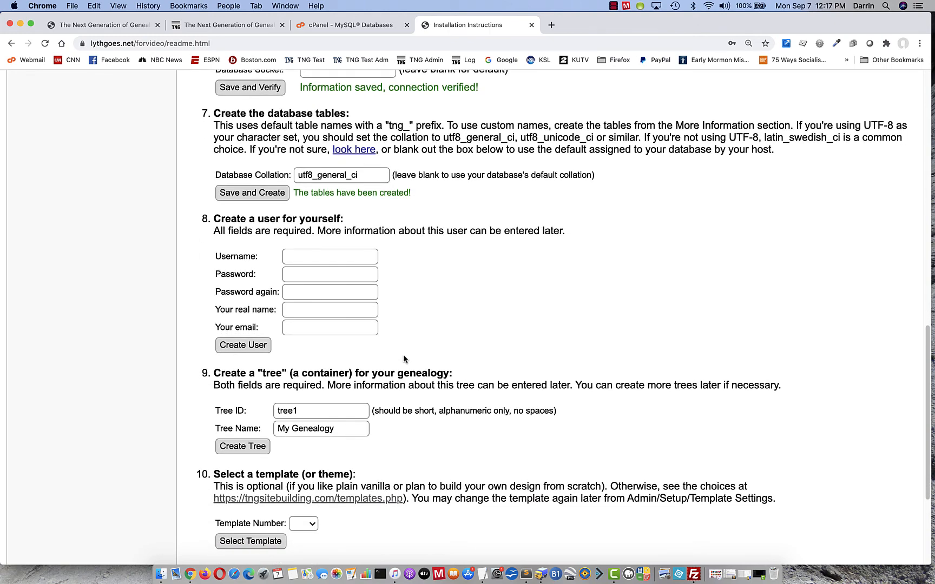
scroll(403, 359, "down", 1)
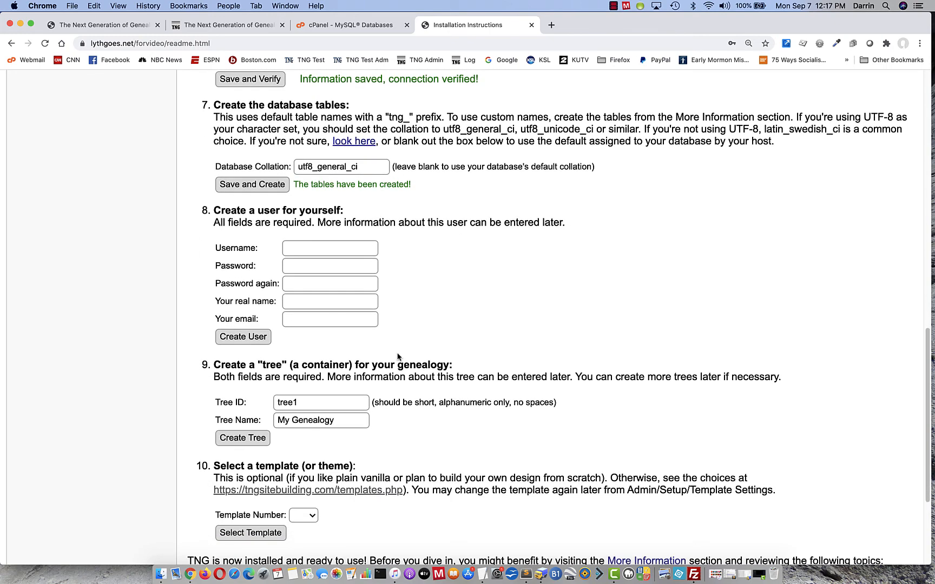
left_click(314, 320)
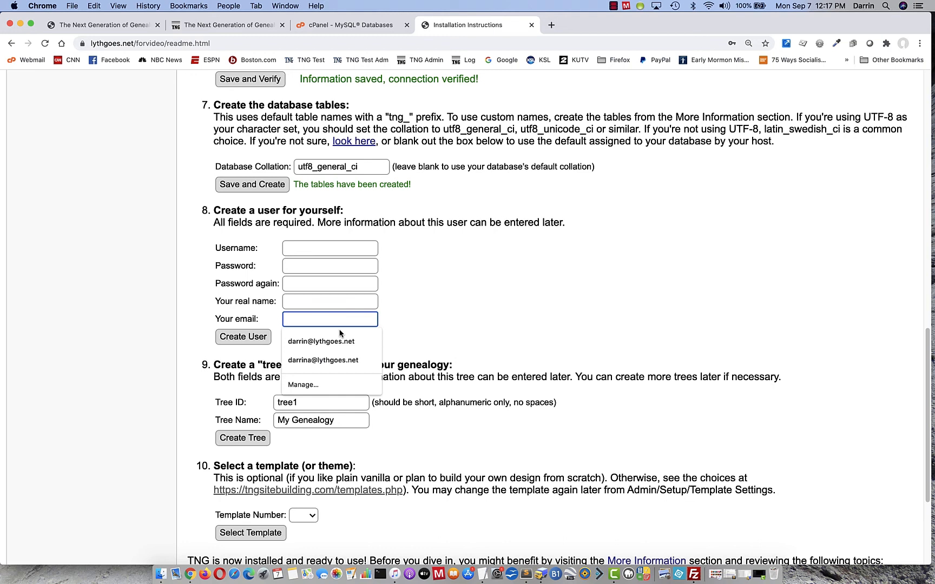
left_click(435, 332)
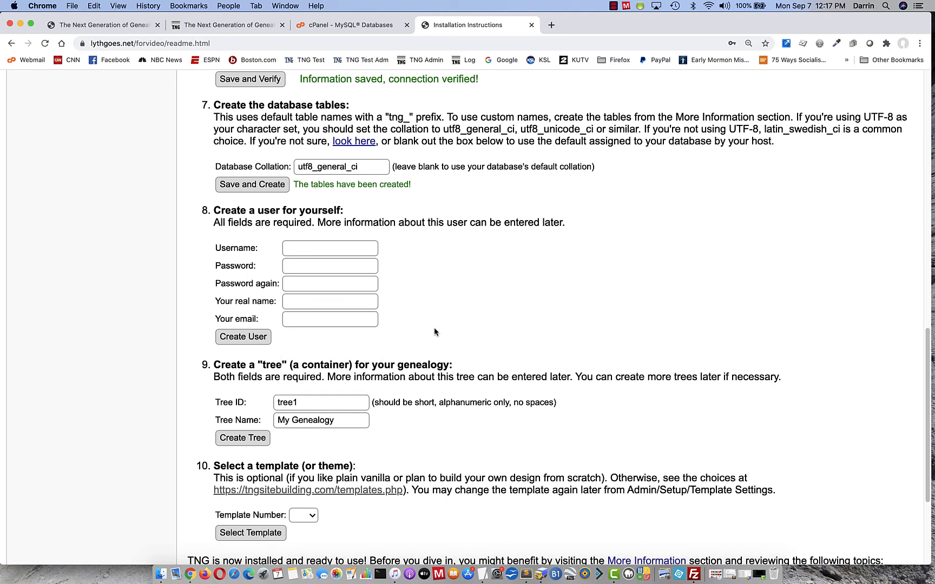
scroll(435, 331, "down", 3)
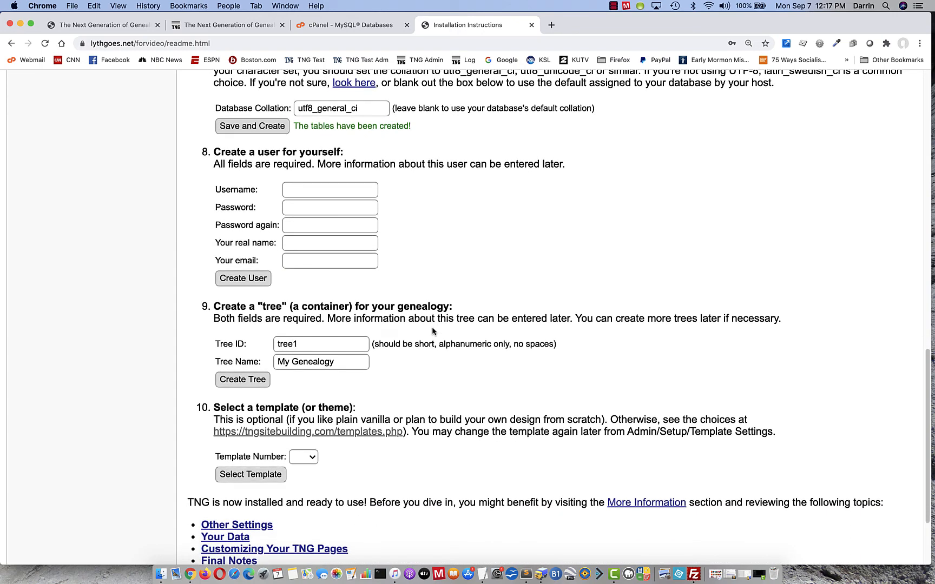
scroll(433, 329, "down", 1)
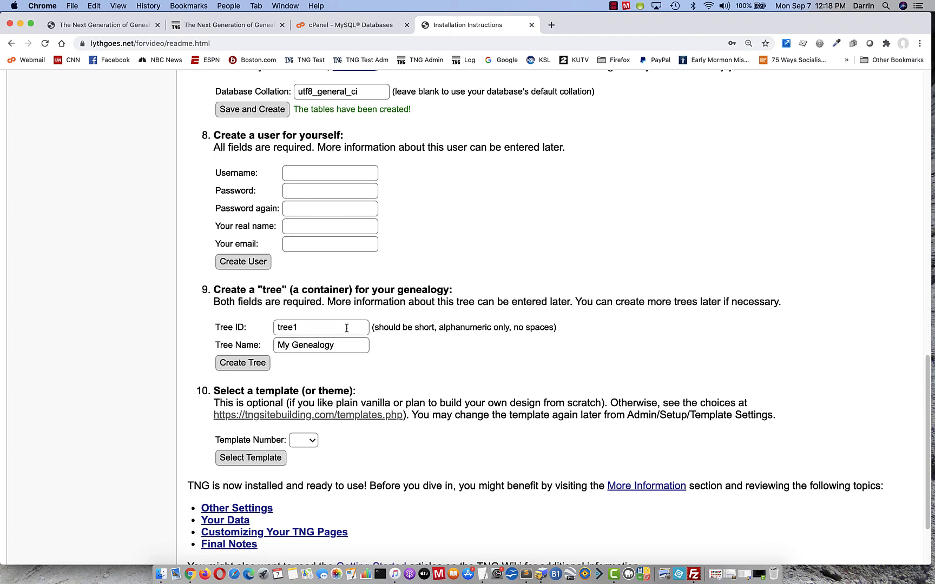
Step: Replace the default Tree ID tree1 with abc
left_click_drag(347, 328, 279, 320)
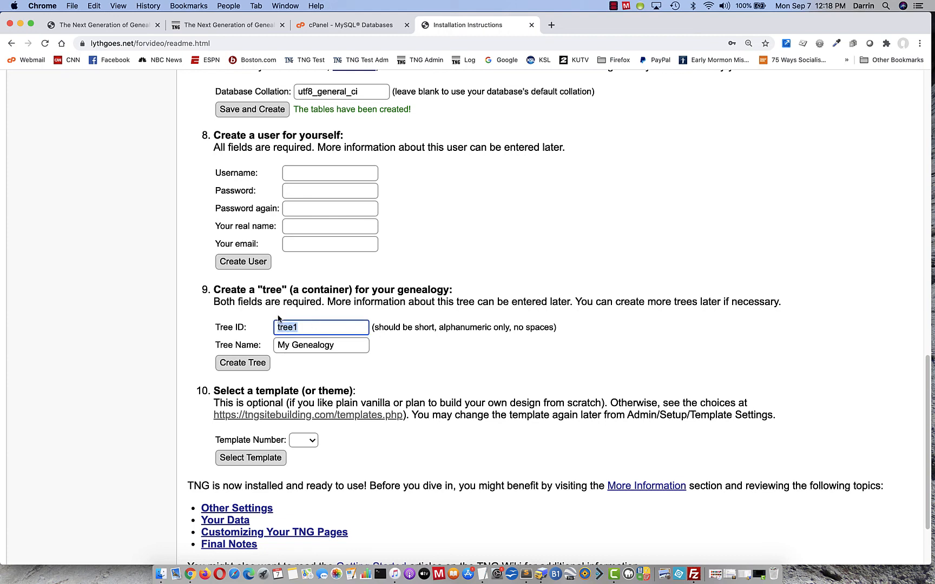
left_click(312, 325)
left_click_drag(300, 327, 279, 327)
left_click_drag(229, 44, 112, 44)
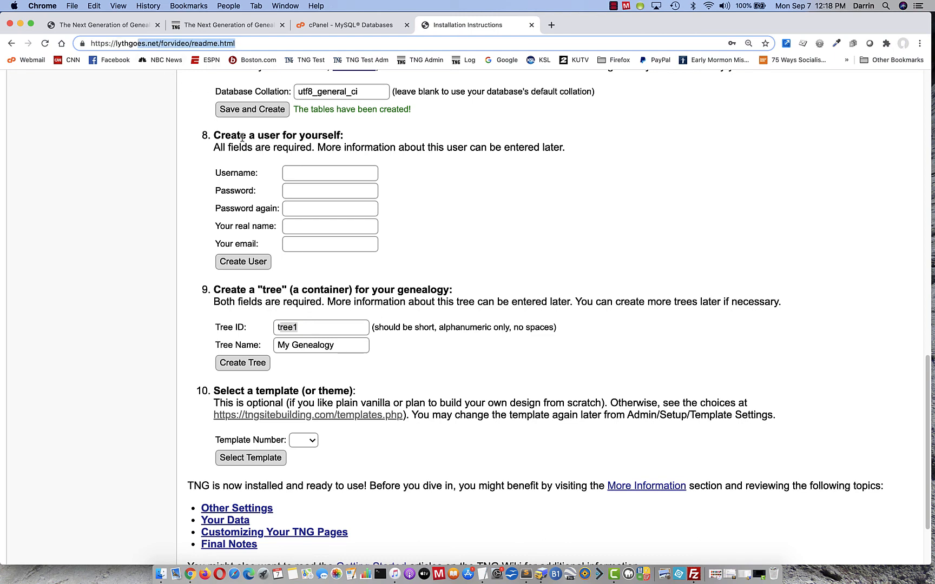
left_click(322, 327)
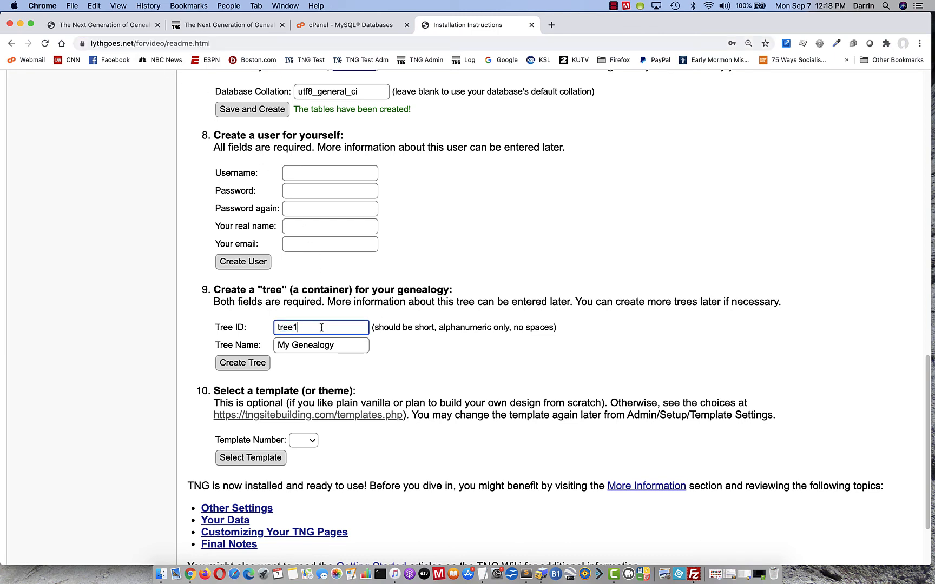
left_click_drag(322, 328, 264, 327)
type("1")
key("BackSpace")
type("t1")
key("BackSpace")
key("BackSpace")
type("t")
key("BackSpace")
type("abc")
Step: Replace the My Genealogy tree name with a family-history name and create the tree
left_click(338, 347)
left_click_drag(338, 347, 259, 344)
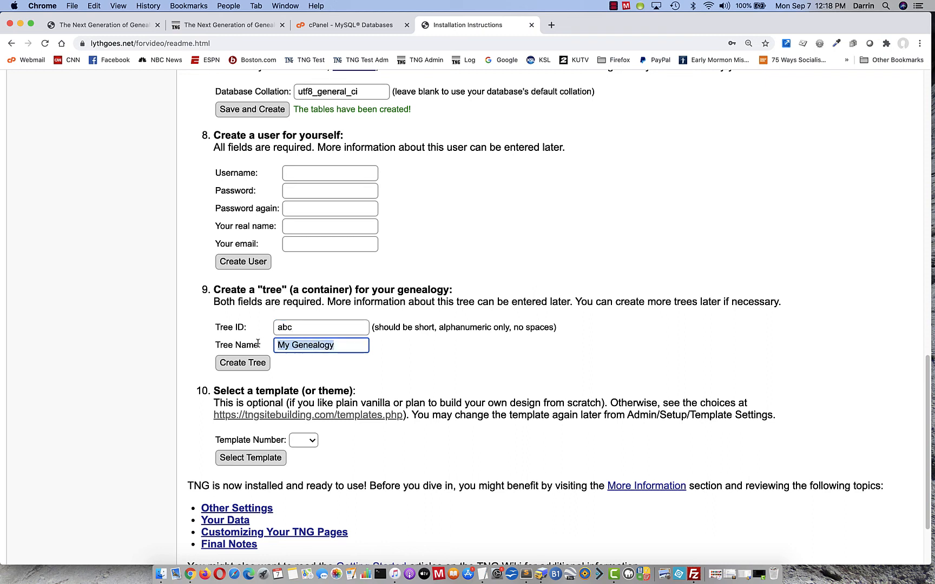
type("Lythgoe")
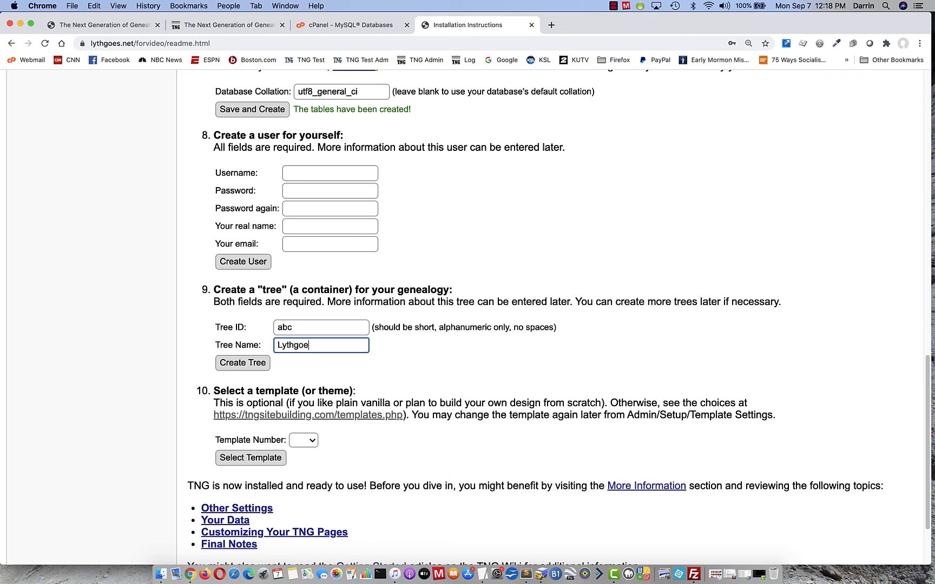
type("s Family History")
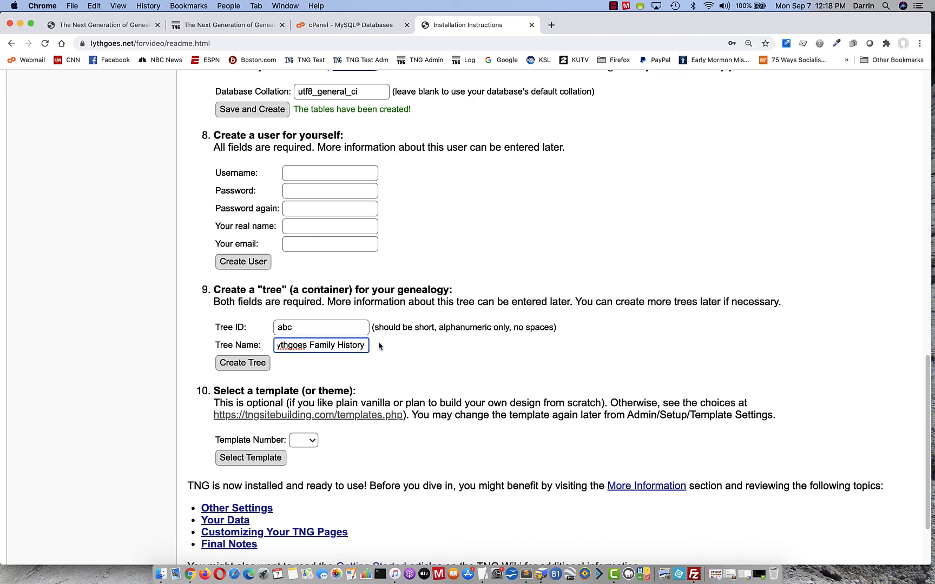
left_click(377, 346)
left_click(248, 363)
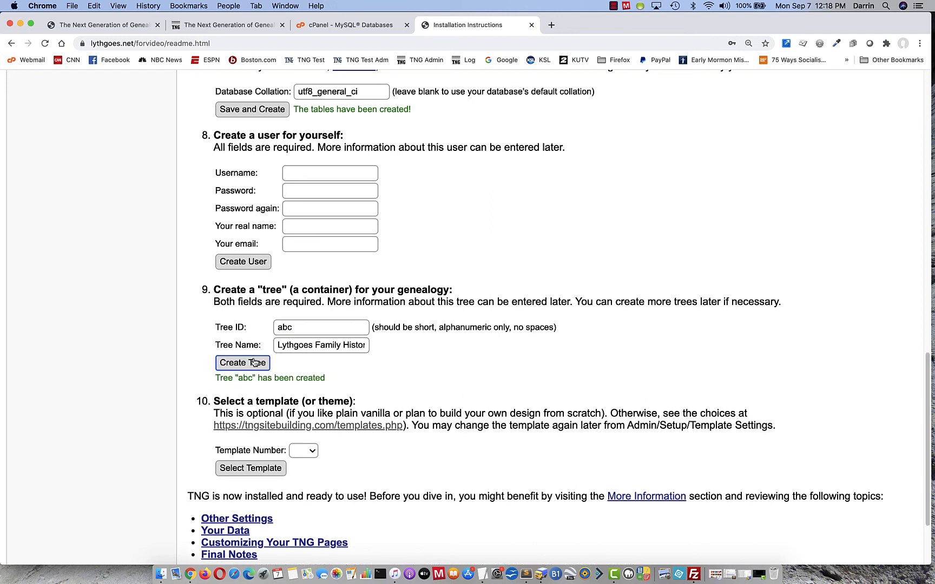
scroll(333, 386, "down", 2)
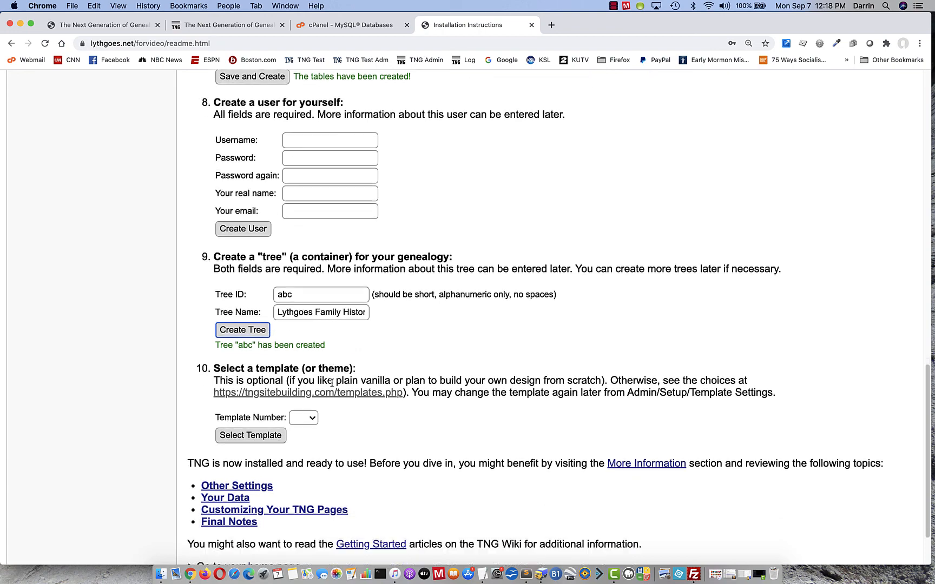
scroll(333, 386, "down", 1)
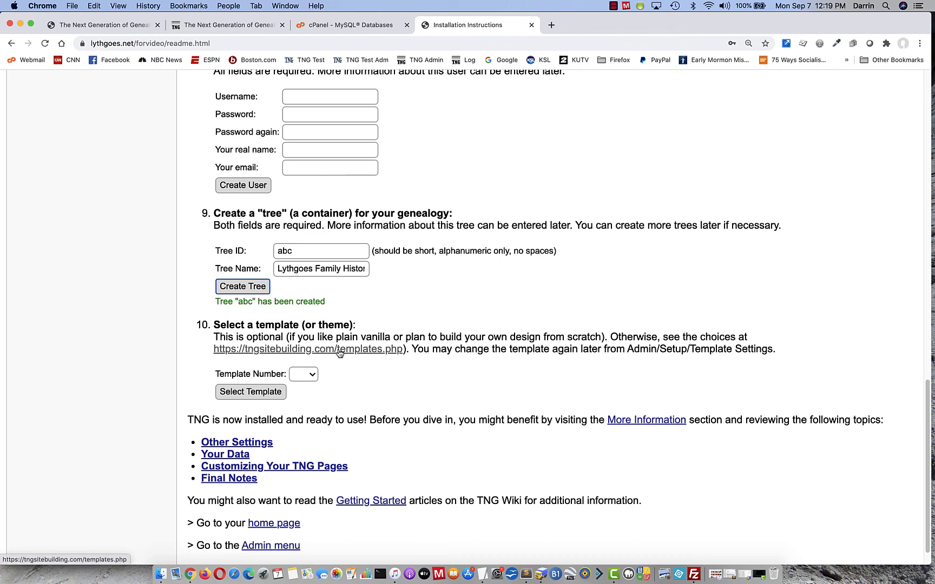
Step: Open the templates.php gallery in a new tab, view Template 15, then return
right_click(339, 351)
left_click(367, 356)
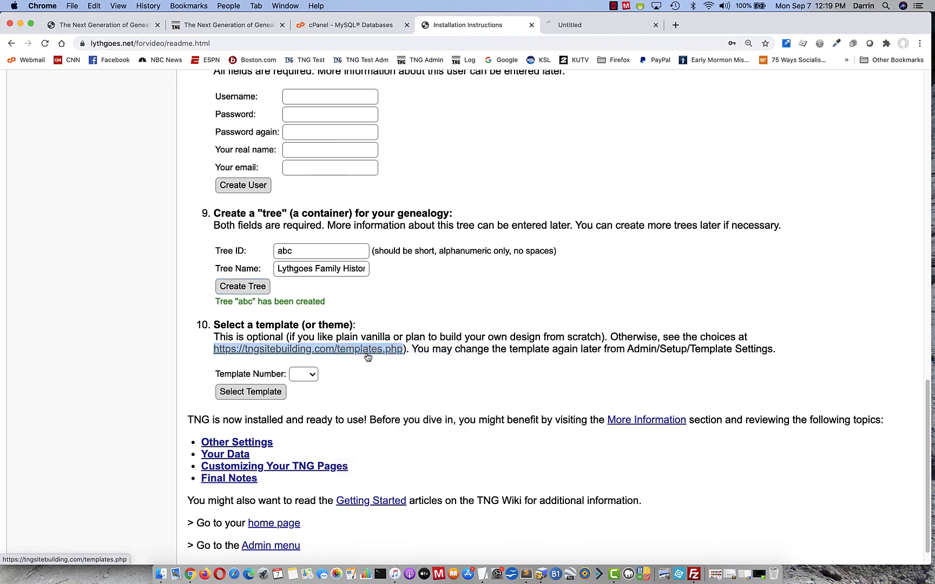
left_click(593, 26)
scroll(601, 119, "down", 5)
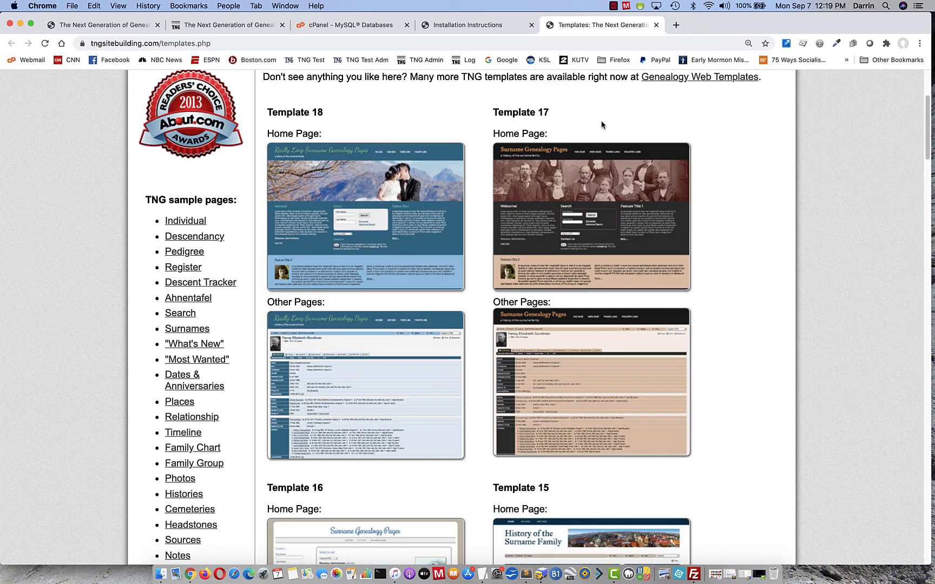
scroll(601, 125, "down", 5)
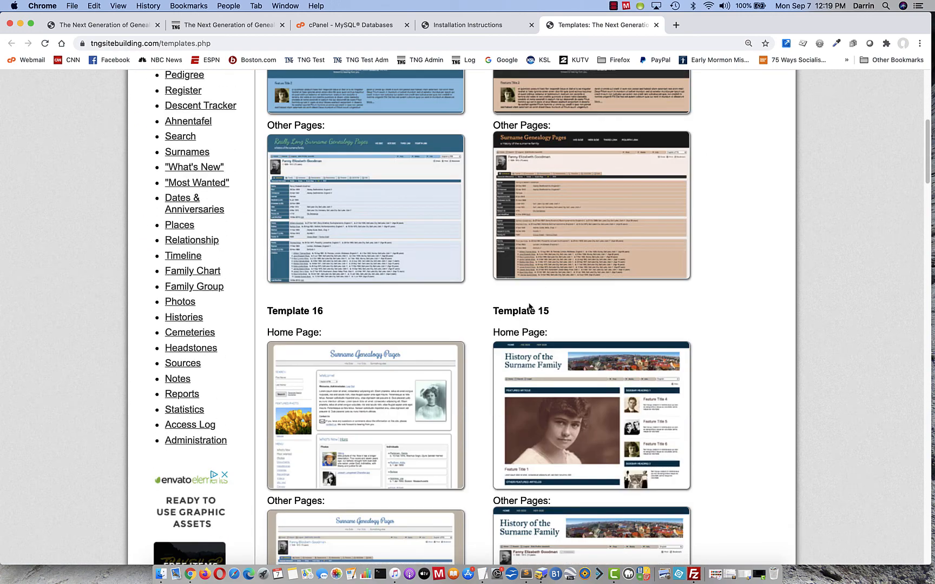
left_click_drag(552, 311, 497, 314)
left_click(459, 25)
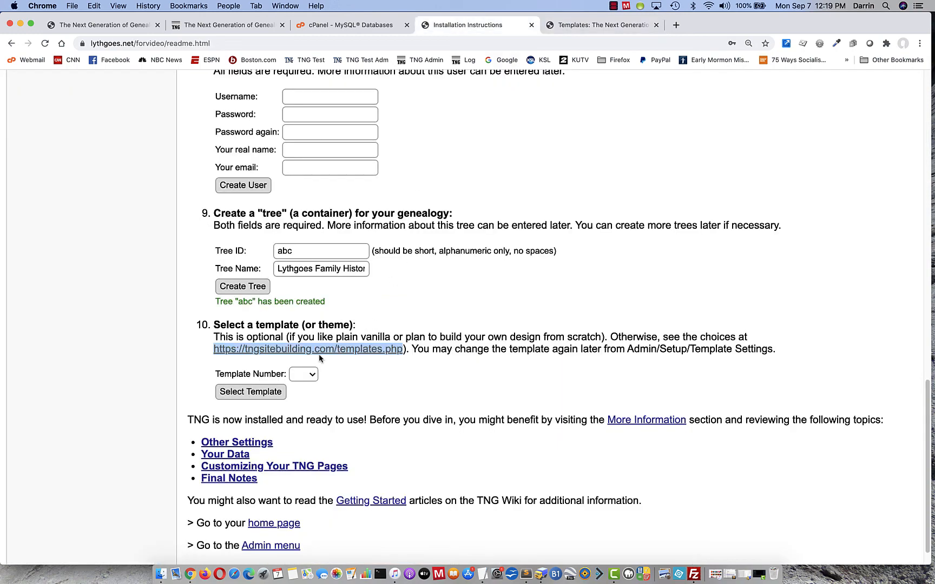
Step: Choose 15 as the Template Number and save it as the site template
left_click(311, 375)
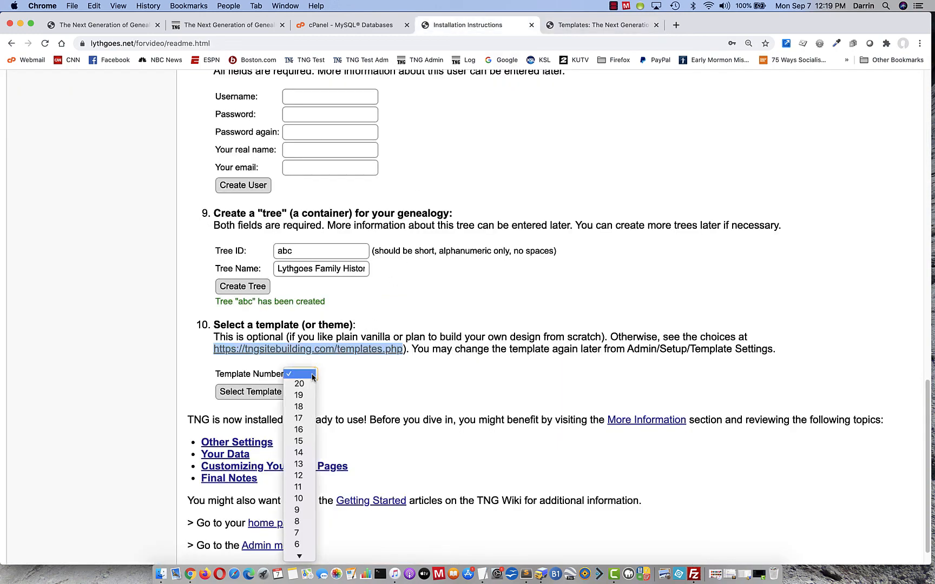
left_click(307, 441)
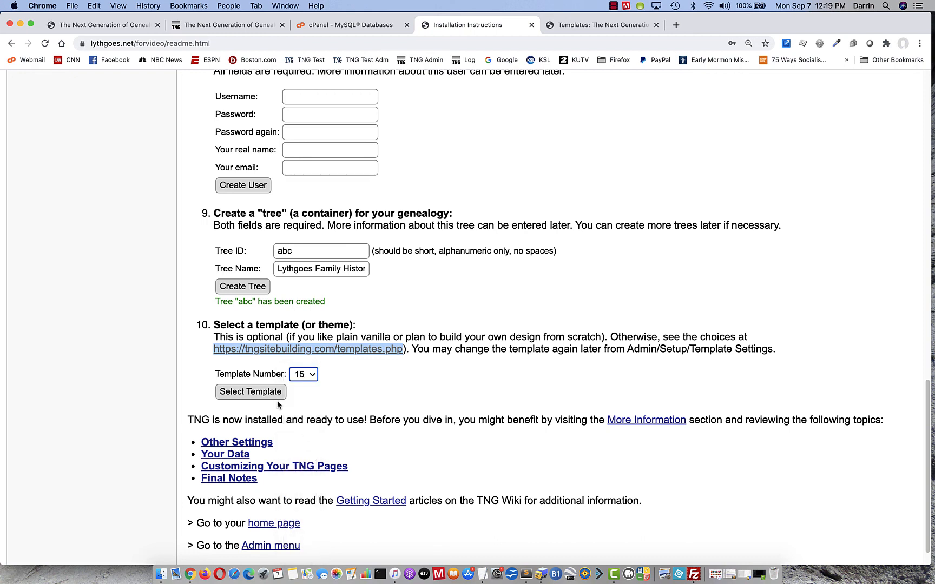
left_click(258, 399)
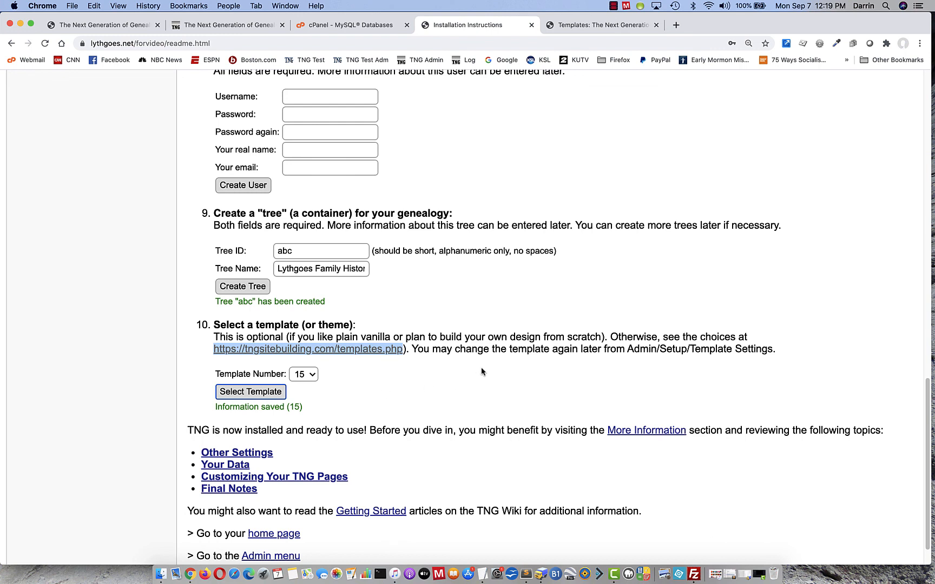
scroll(447, 379, "down", 2)
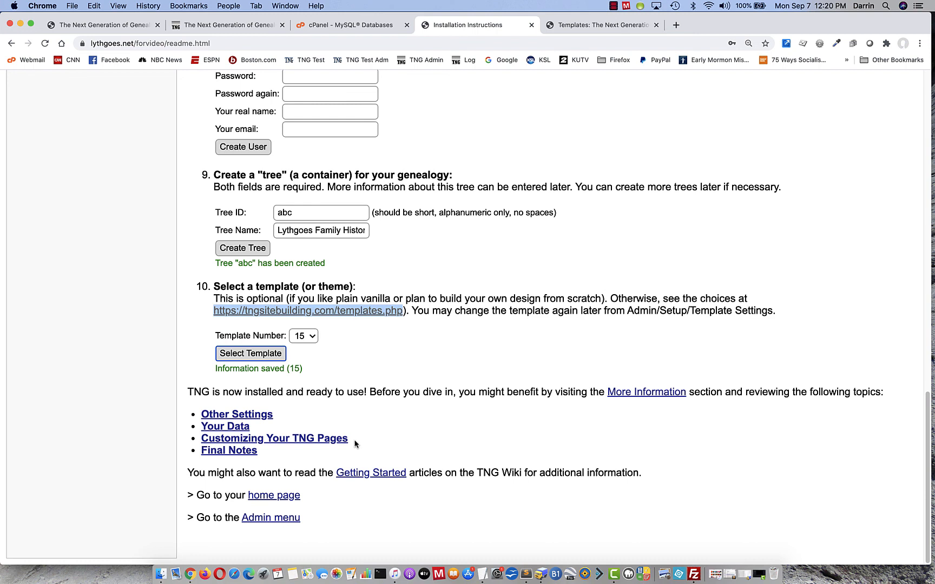
left_click(437, 306)
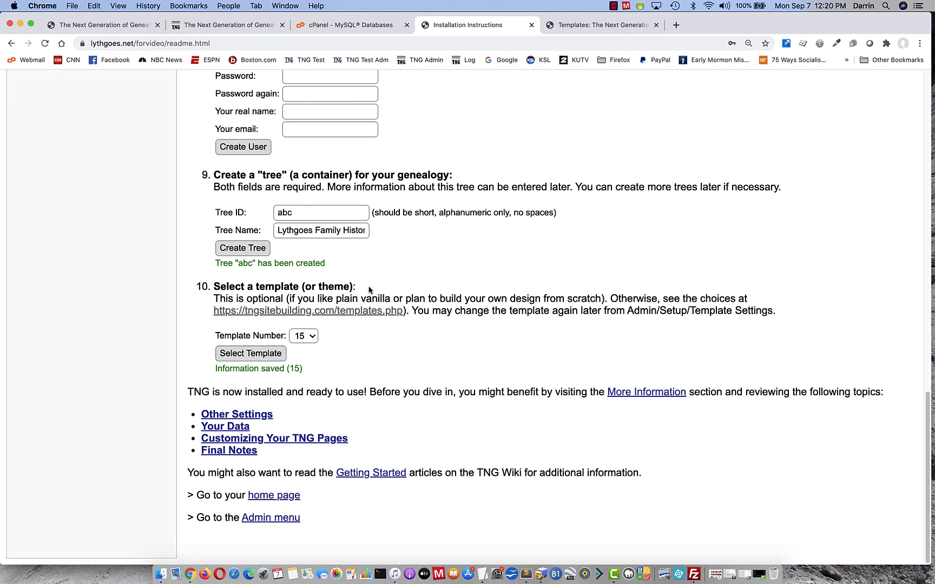